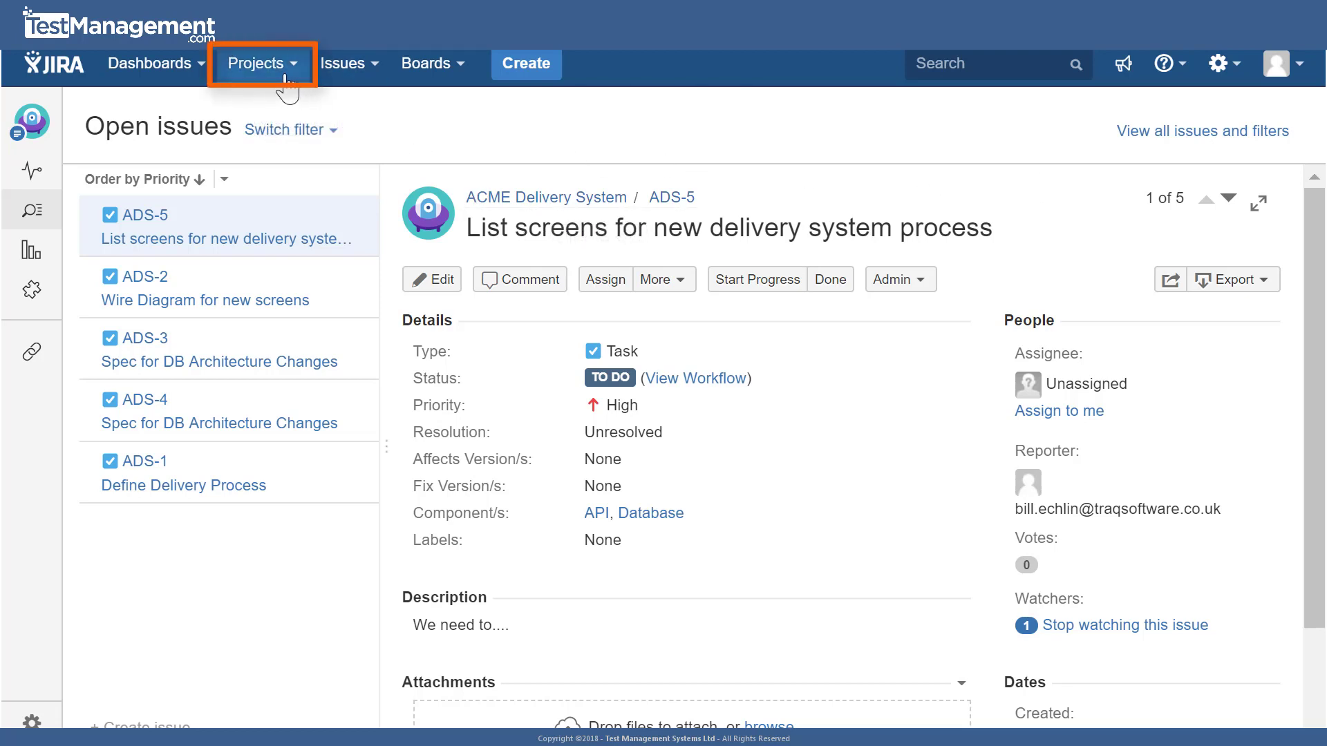
Step: Show the Browse projects page listing all six Business projects, including AAS and ADS
left_click(285, 78)
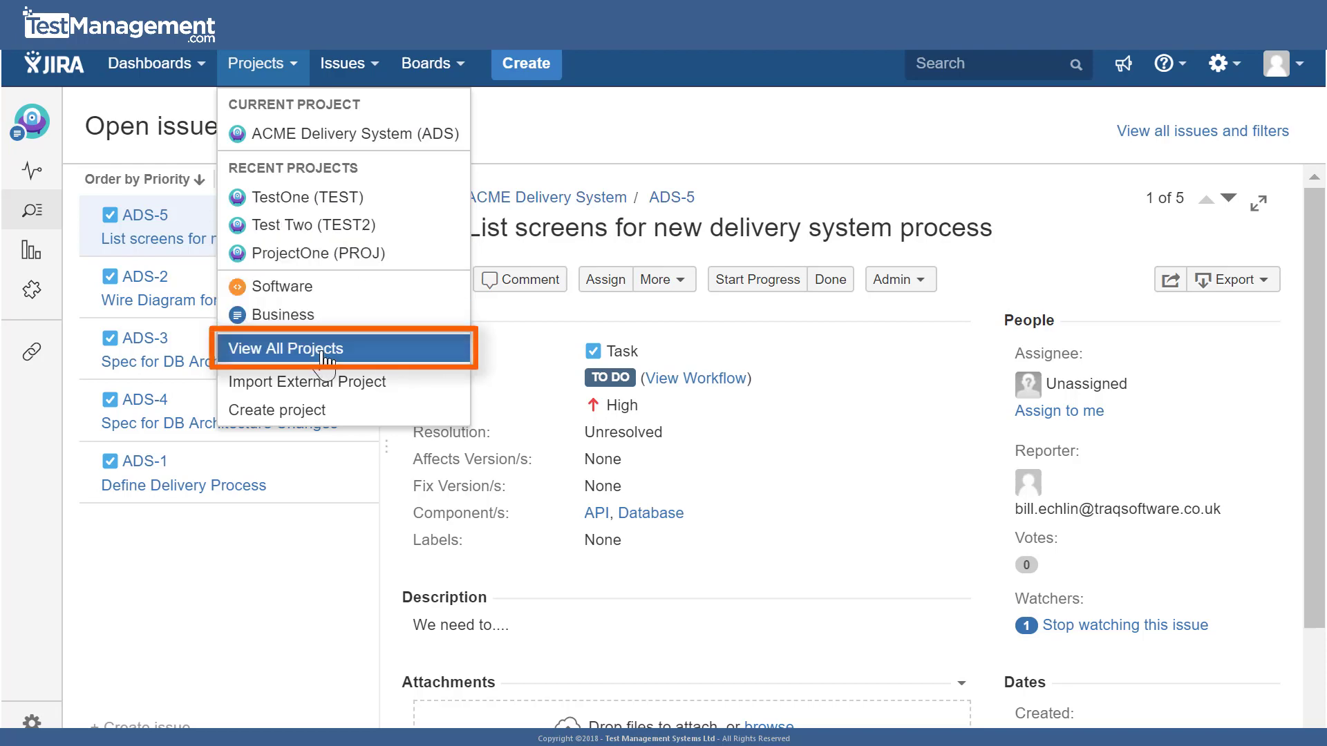
left_click(324, 357)
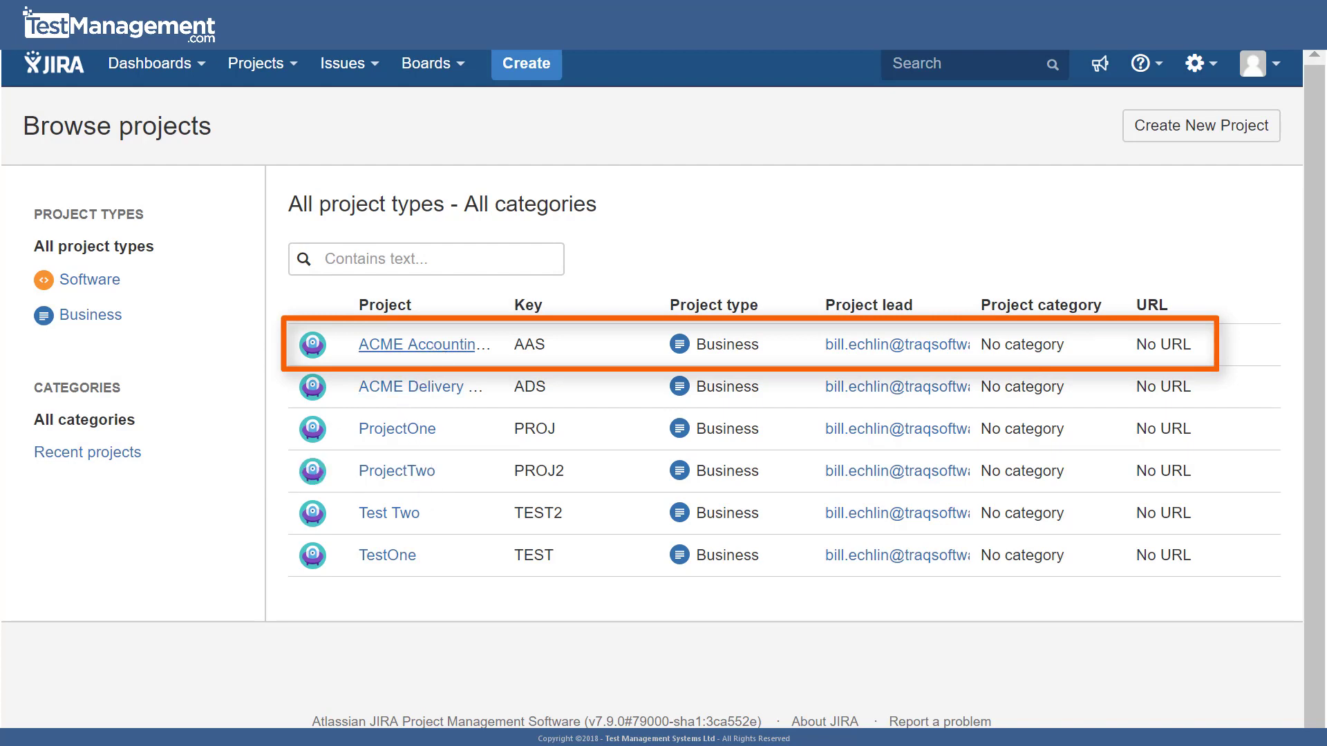
Step: Open ACME Accounting Systems and browse its 11 open issues, with AAS-11 'New Account System Task' shown
left_click(425, 345)
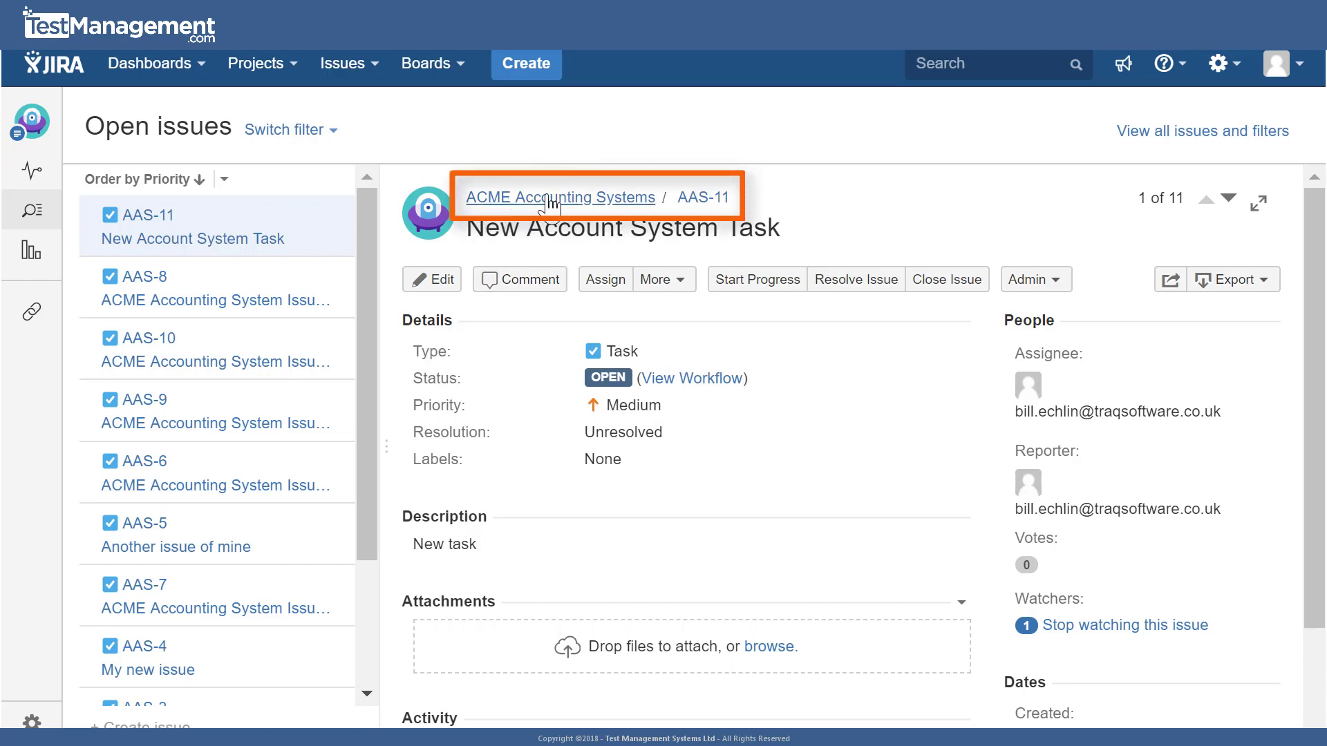
scroll(373, 350, "down", 2)
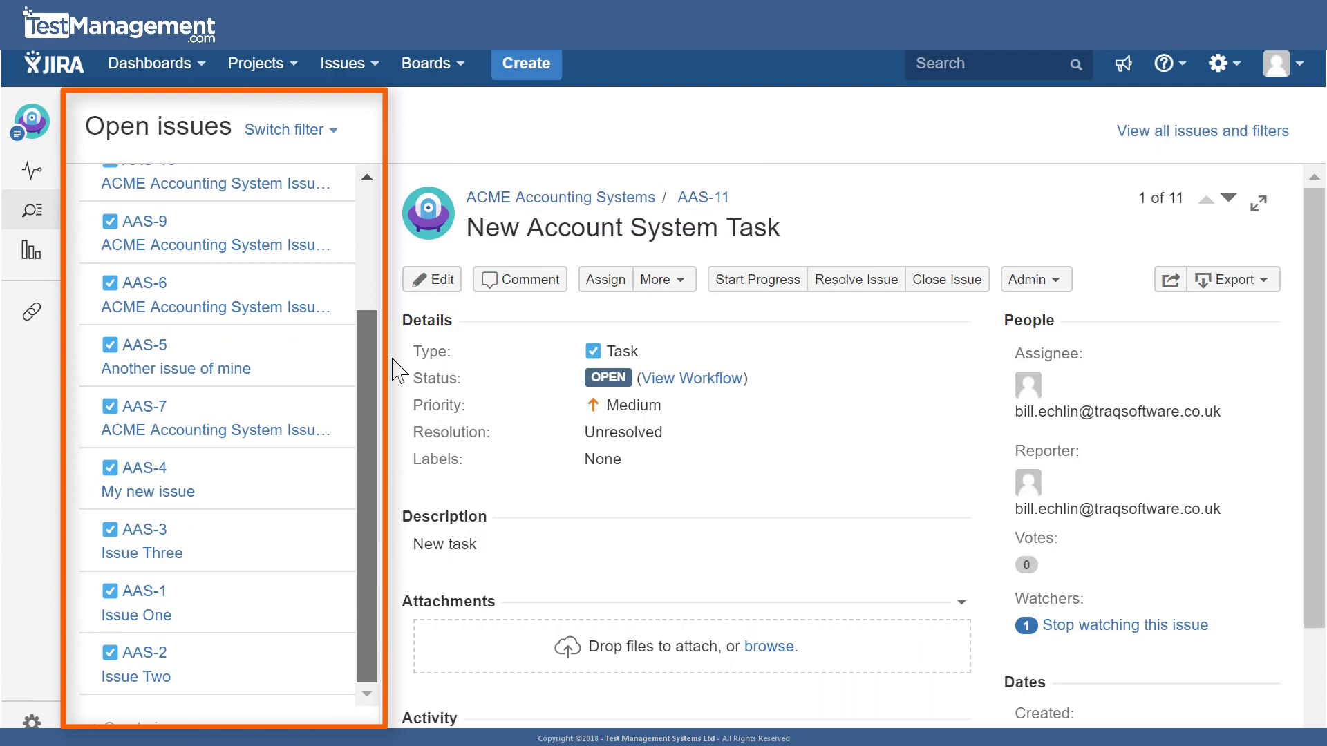
scroll(377, 290, "up", 2)
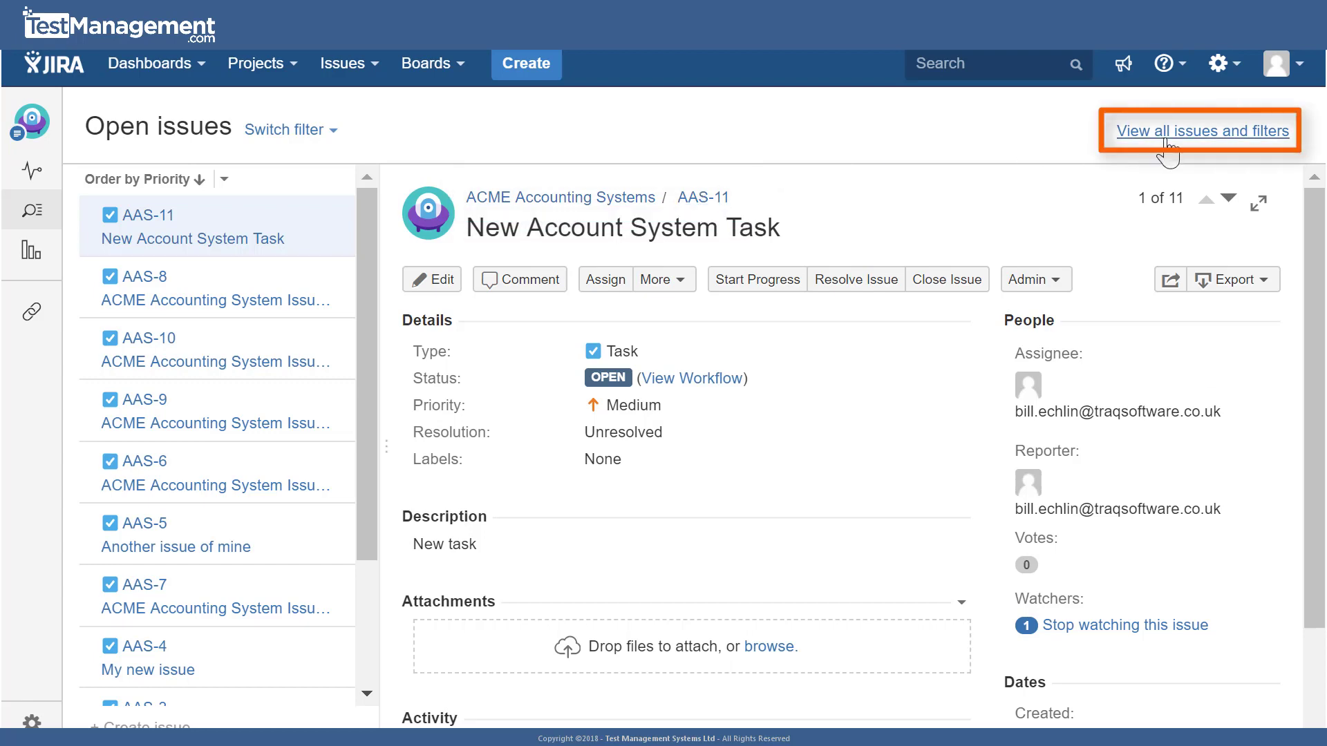
Step: Open the full issue search and inspect the 'project = AAS' JQL query without changing it
left_click(1164, 141)
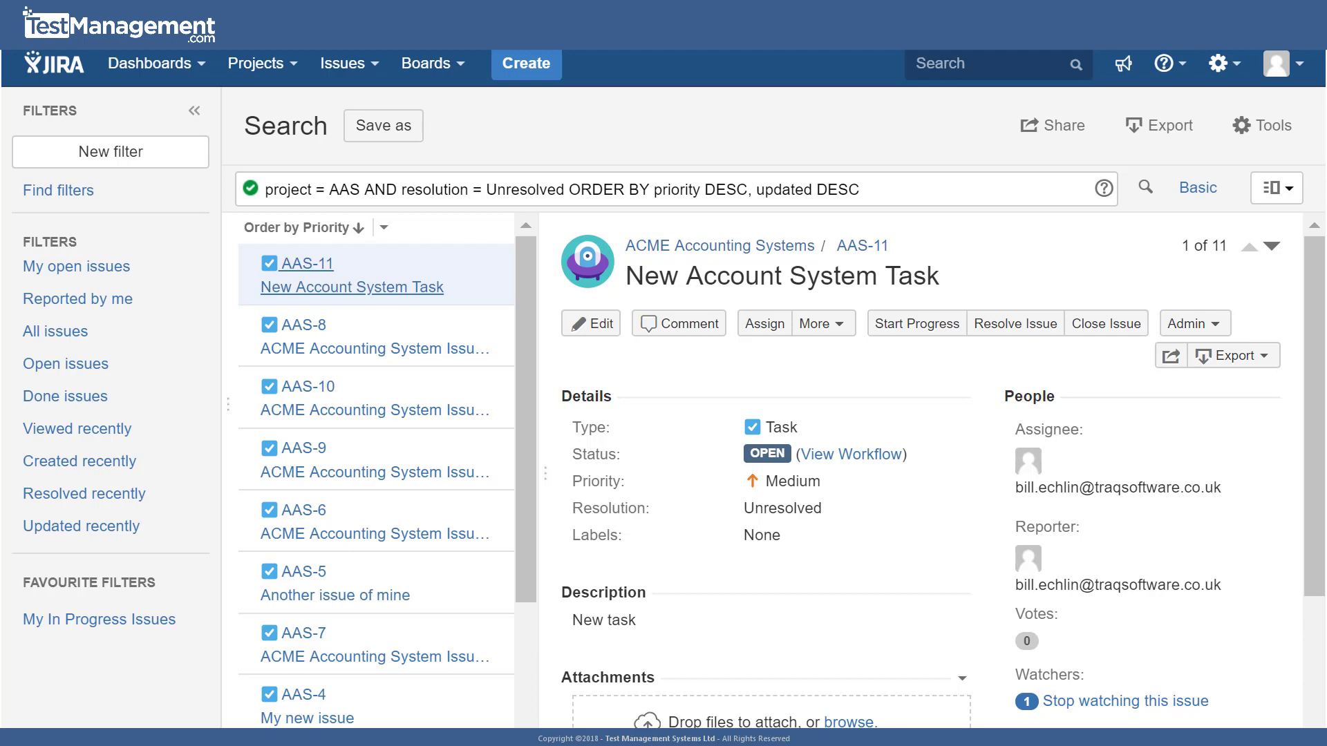
double_click(339, 195)
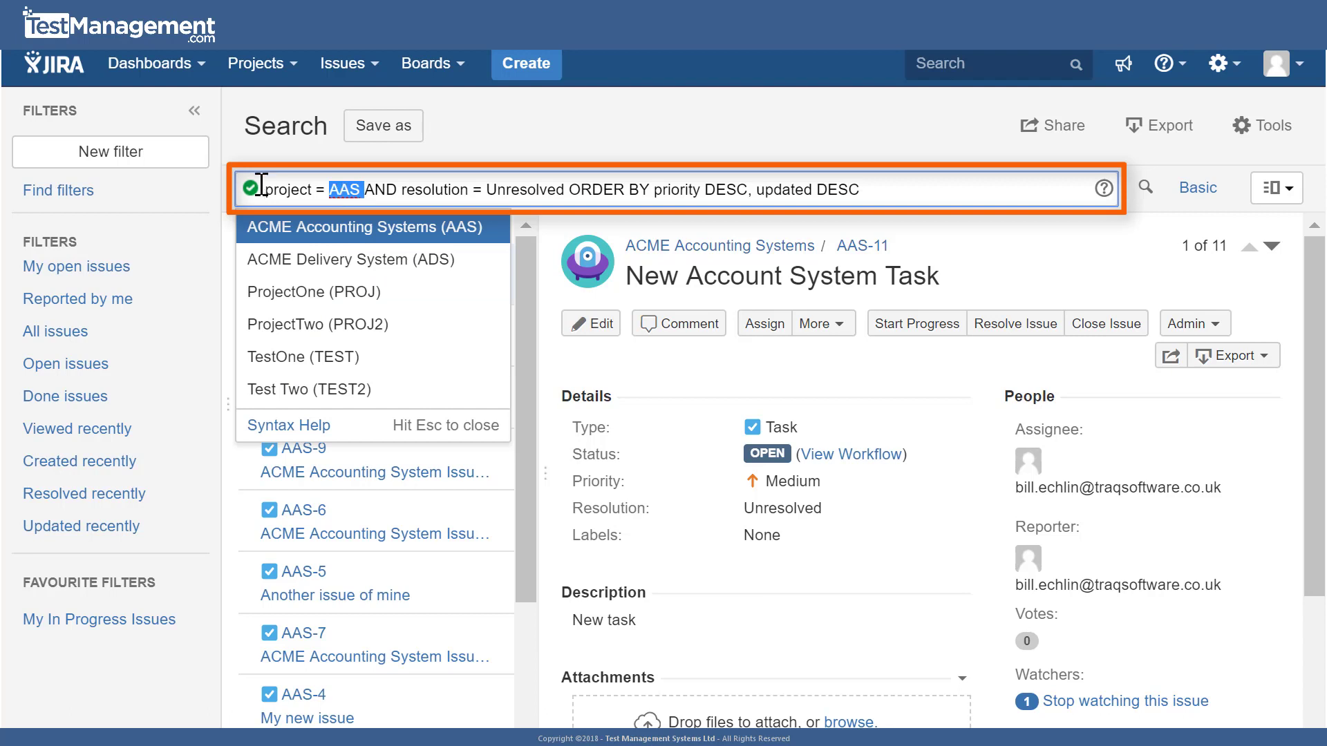
key("Home")
left_click(359, 190, "shift")
left_click(424, 189)
left_click(909, 185)
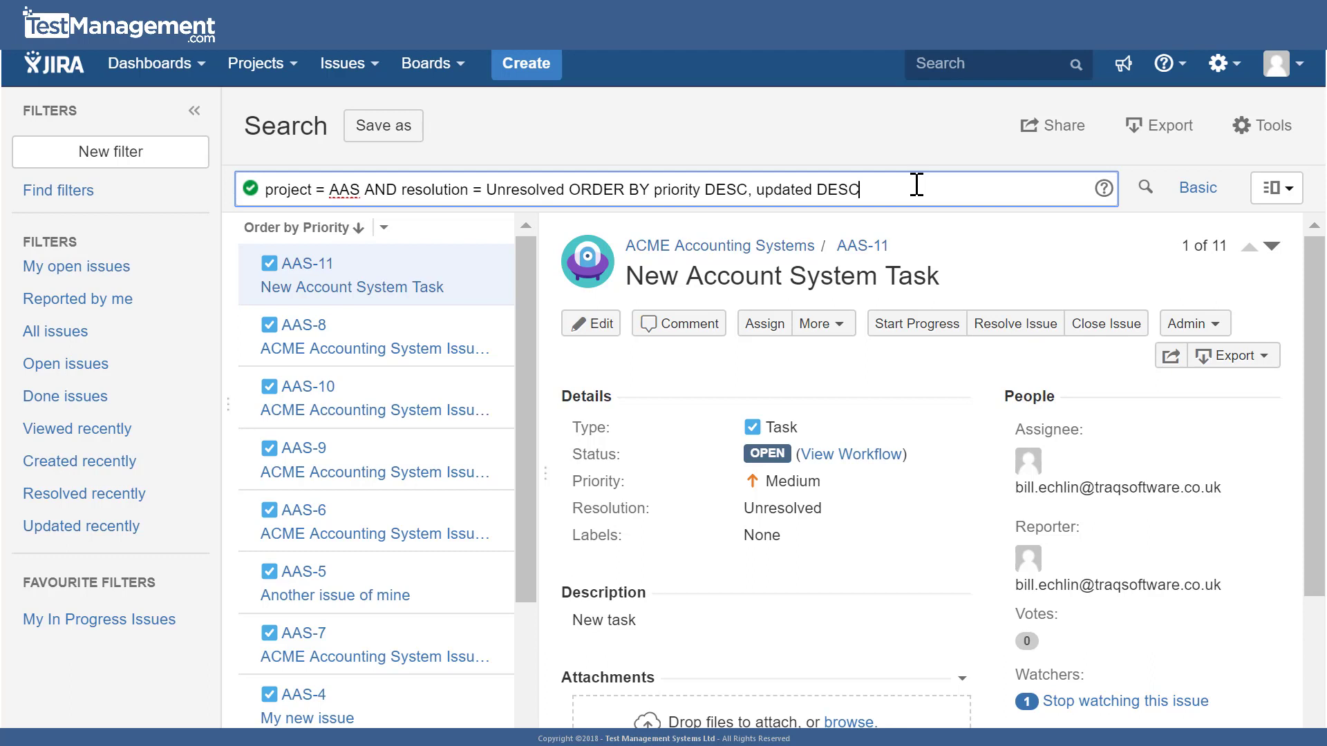
key("Return")
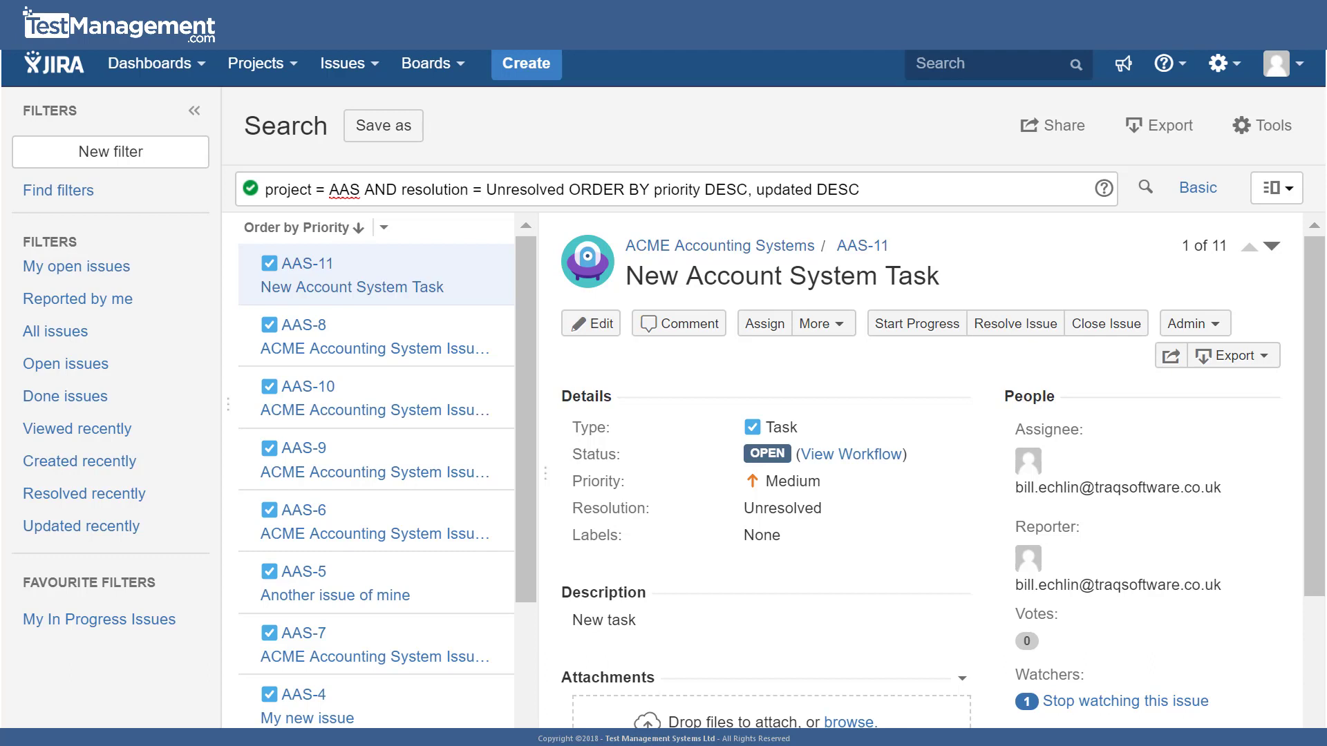
Step: Start a new project with the Project management template and preview its Task/Sub-task types and workflow
left_click(286, 64)
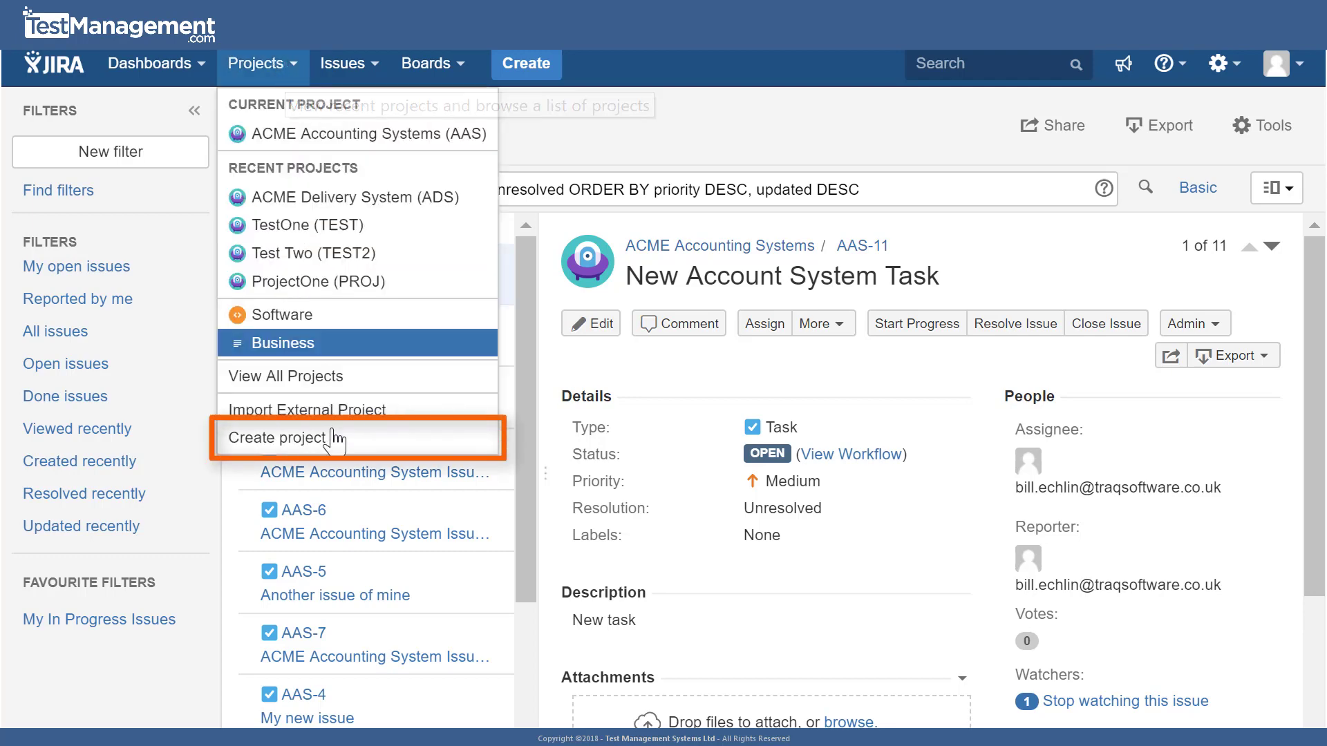
left_click(338, 451)
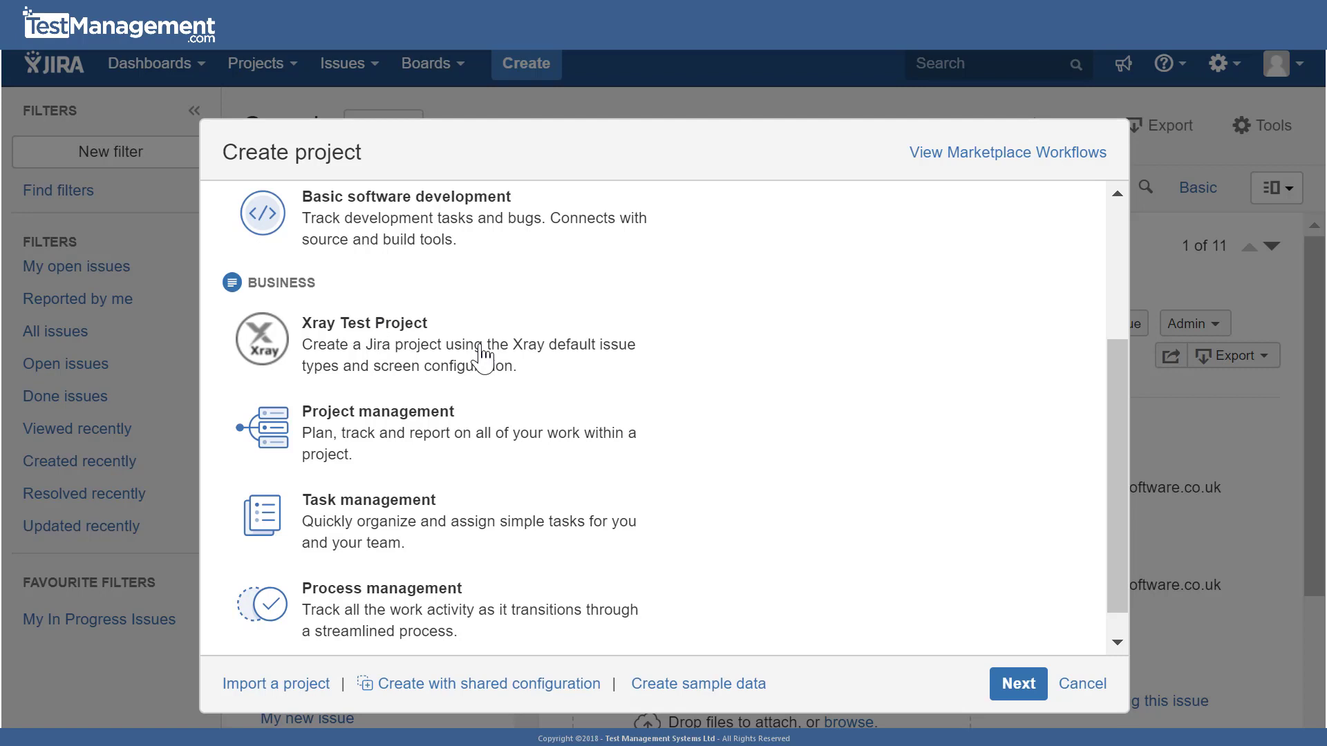
scroll(477, 359, "up", 1)
left_click(401, 443)
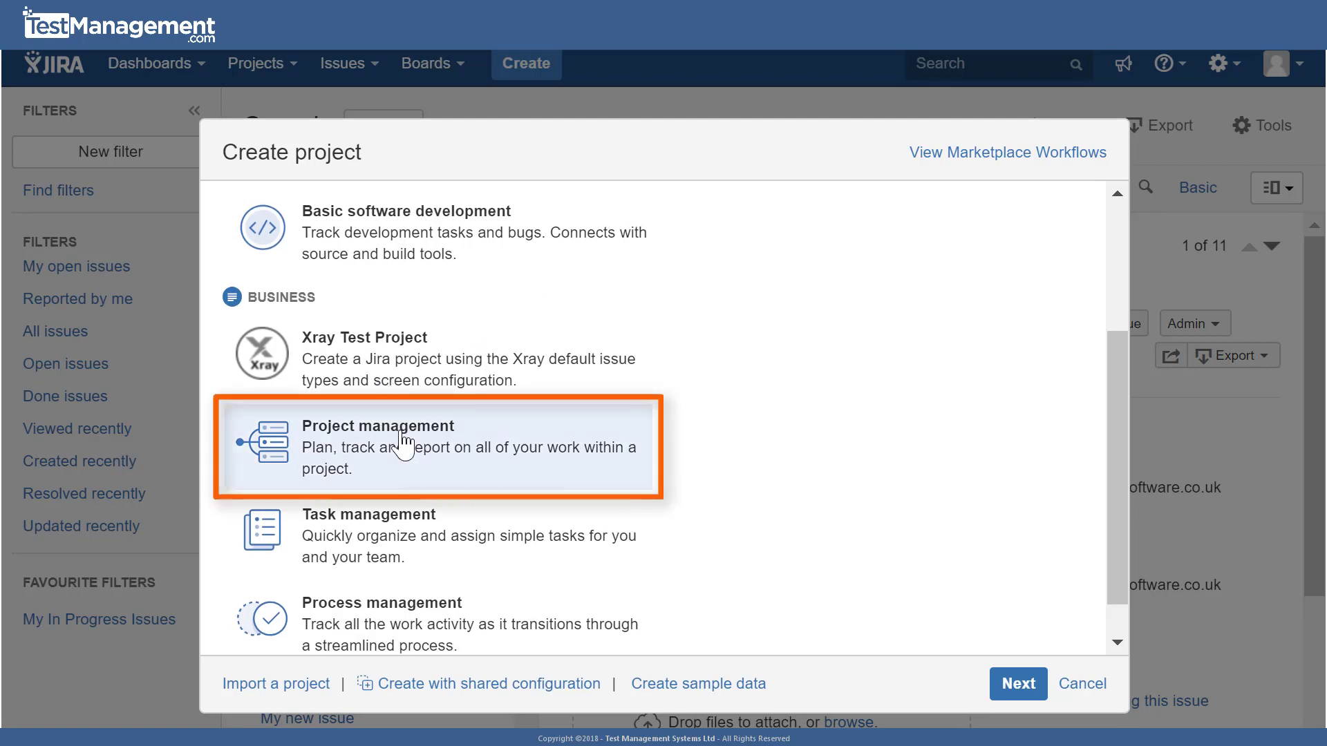
left_click(1019, 684)
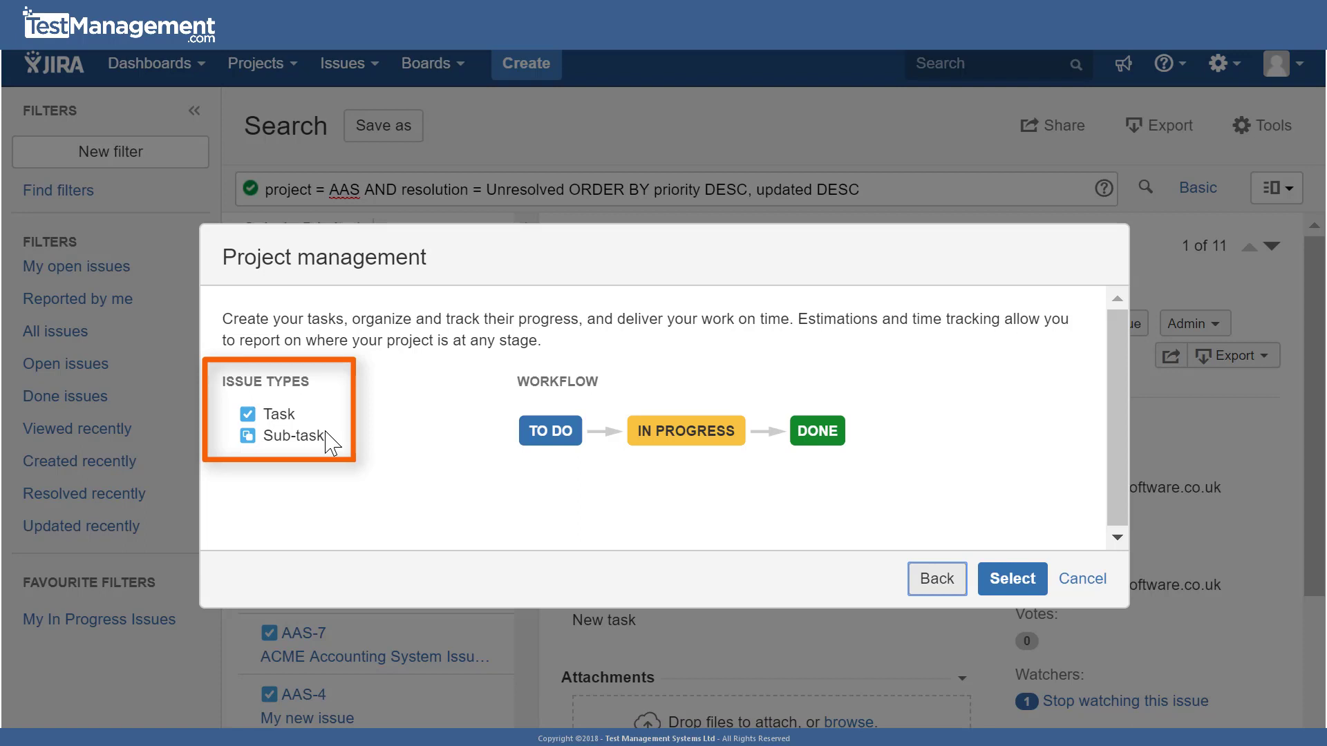
Step: Name the new project 'ACME HR System' and confirm its key is AHS
left_click(1005, 581)
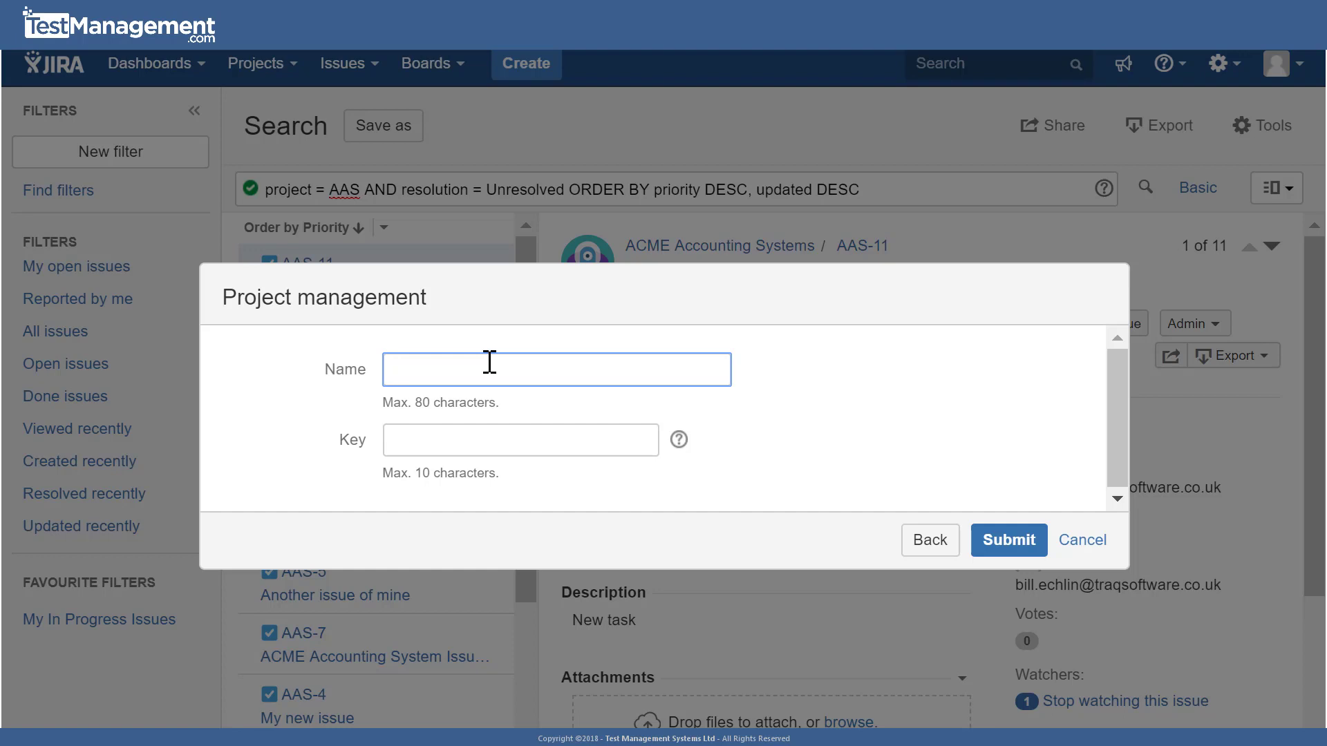
type("ACME HR System")
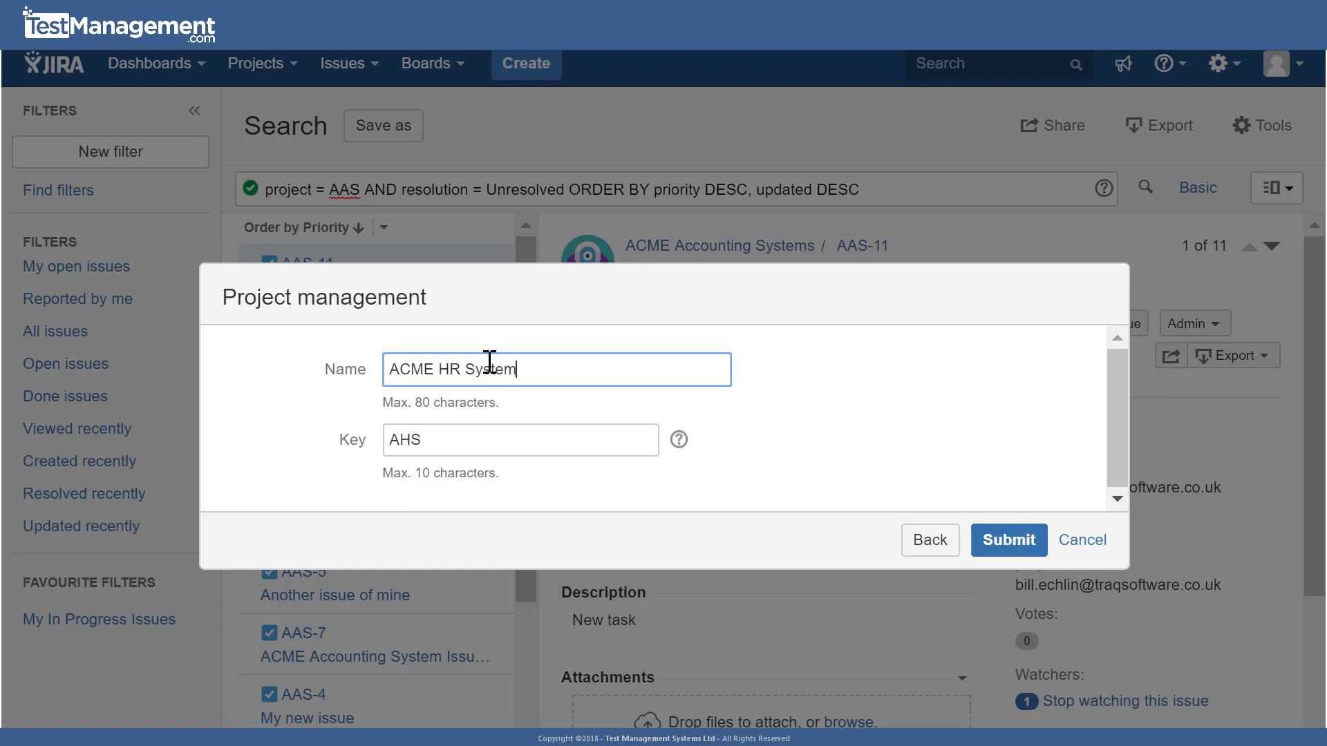
left_click(477, 434)
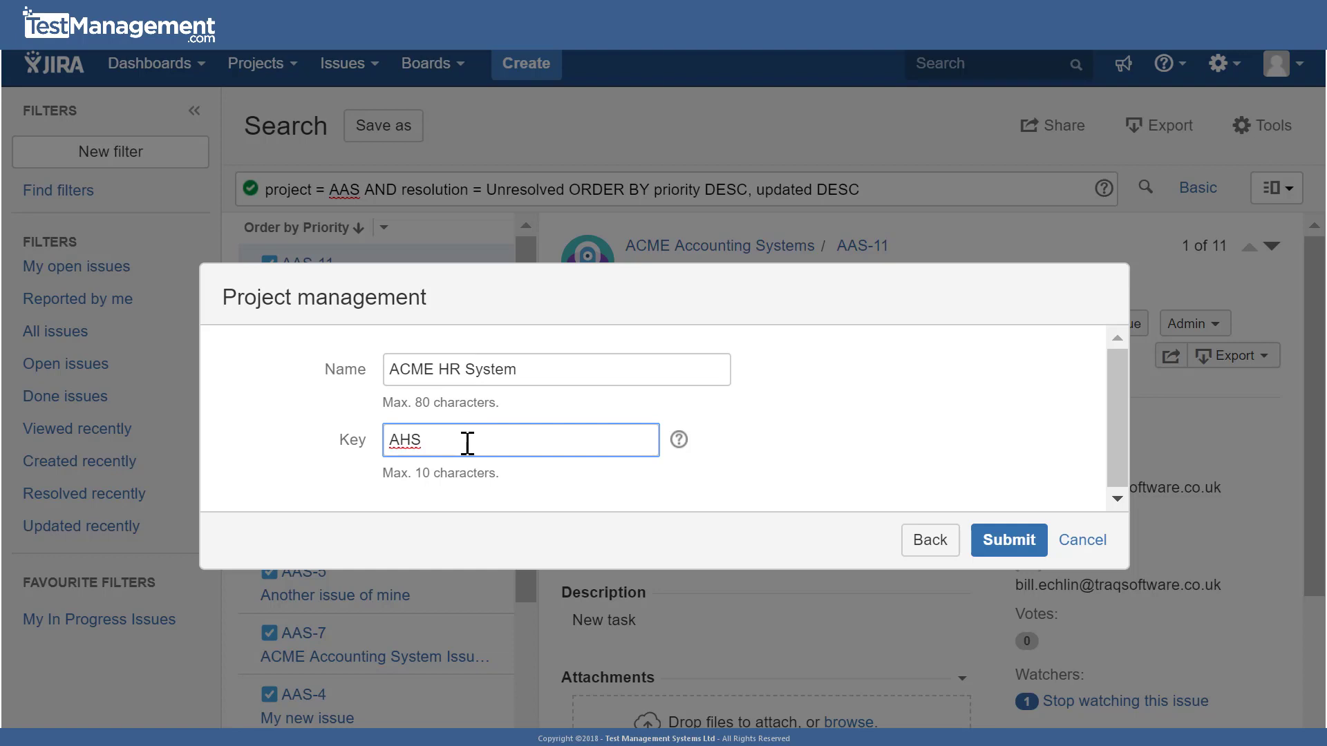
Step: Submit the form to create the ACME HR System project
left_click(1022, 546)
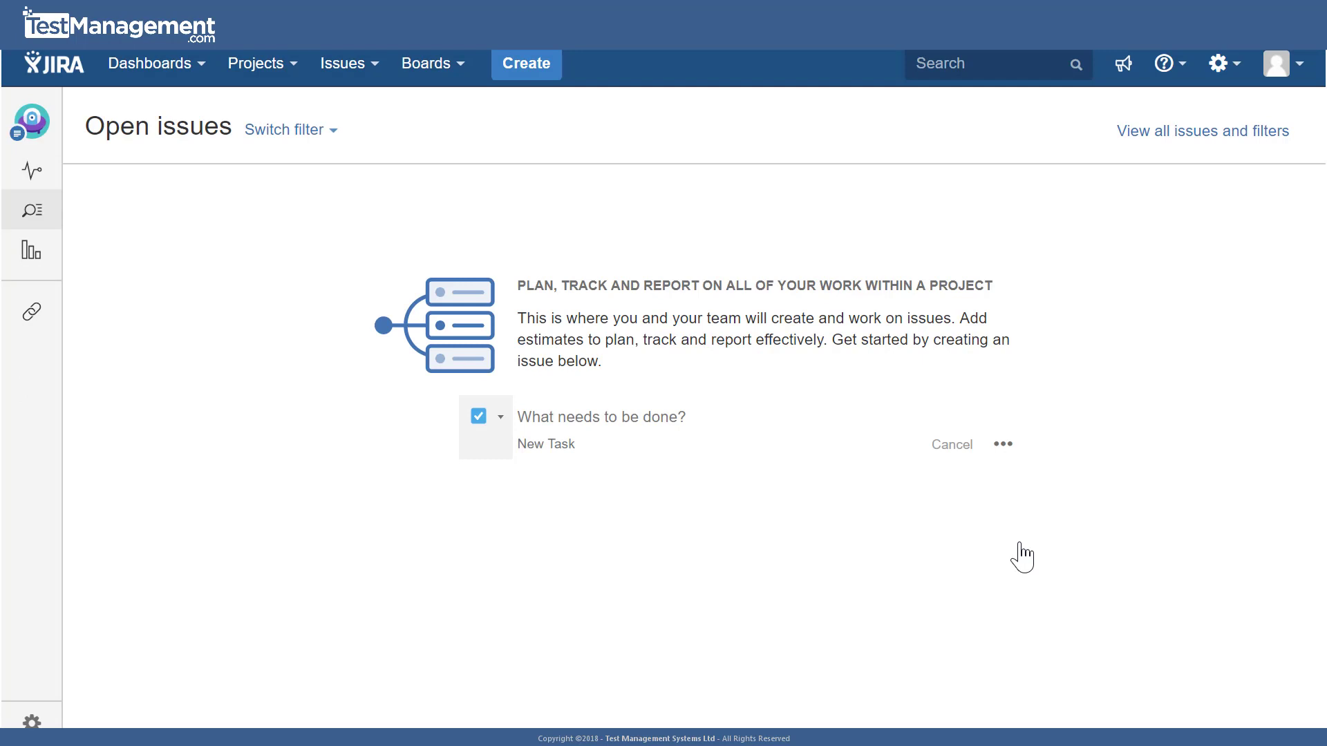
Step: Create task 'ACME HR Issue 1' with description 'some description' and Highest priority
left_click(519, 69)
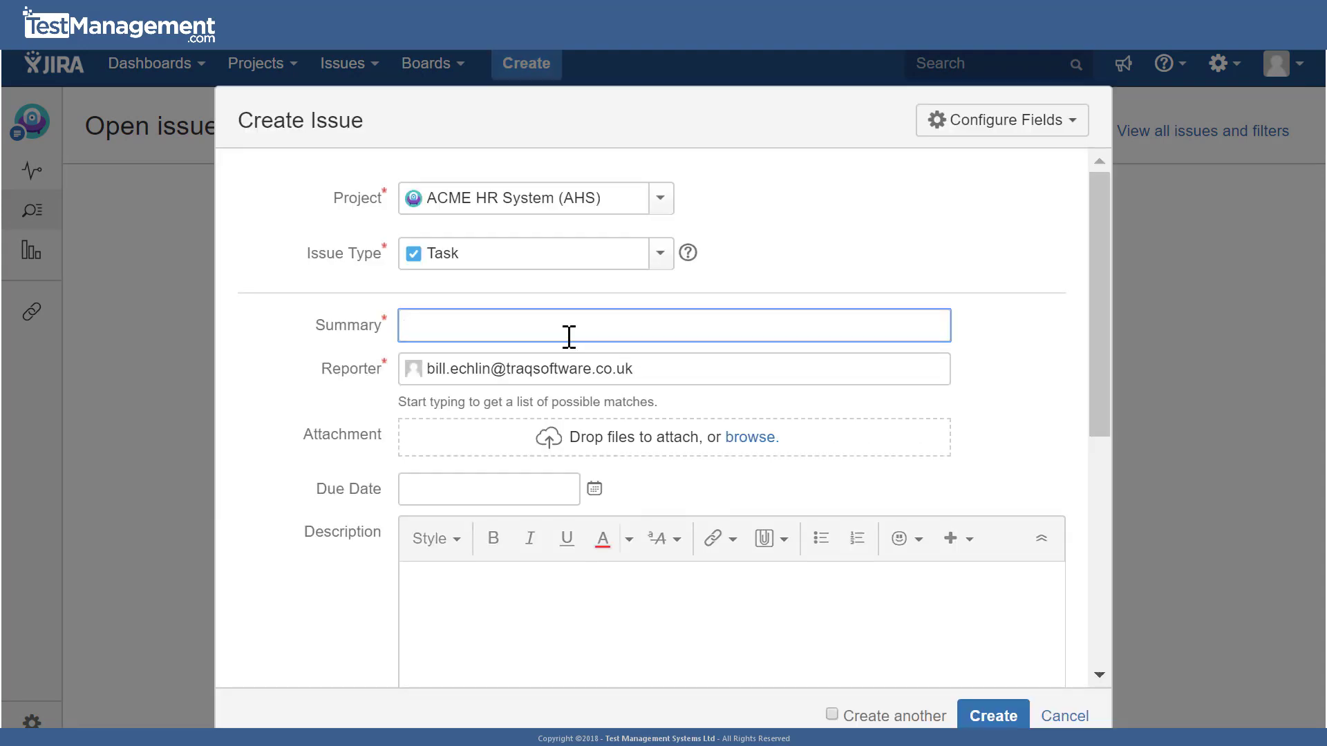
type("ACME HR Issue 1")
scroll(664, 429, "down", 2)
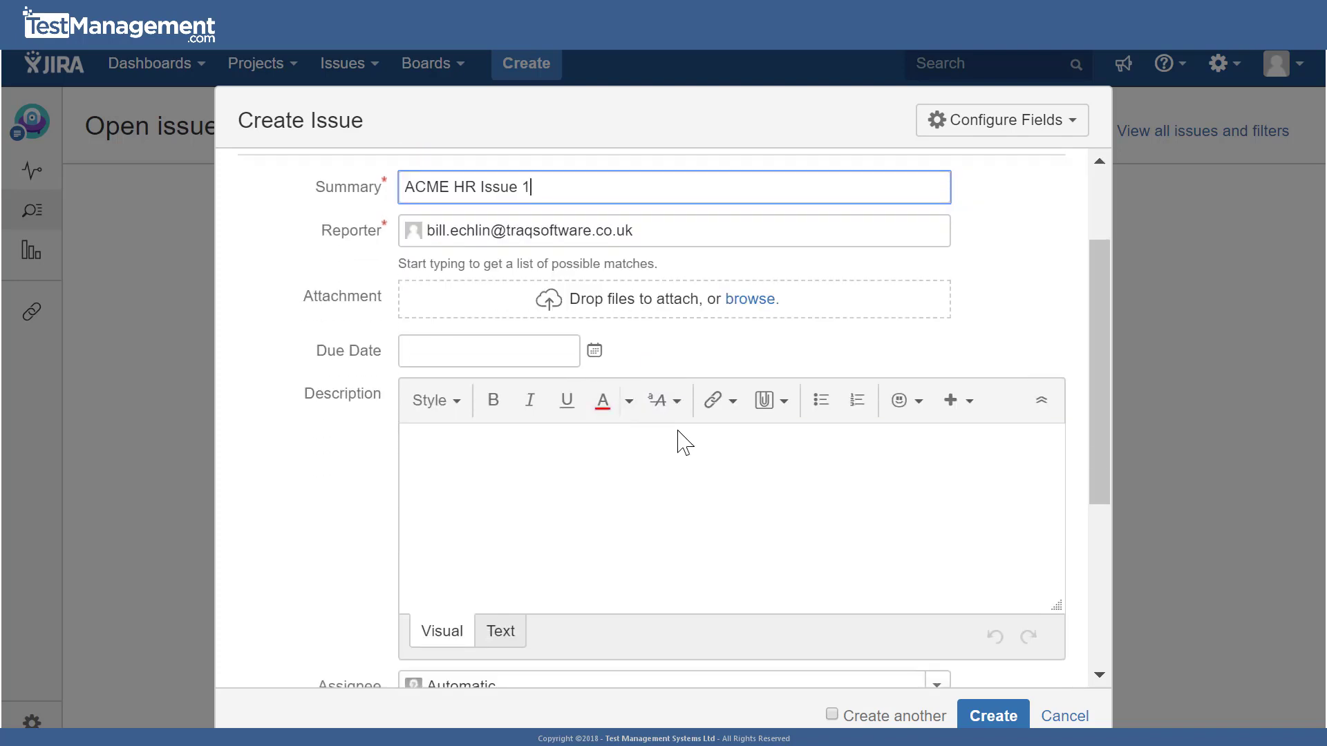
left_click(678, 441)
type("some ")
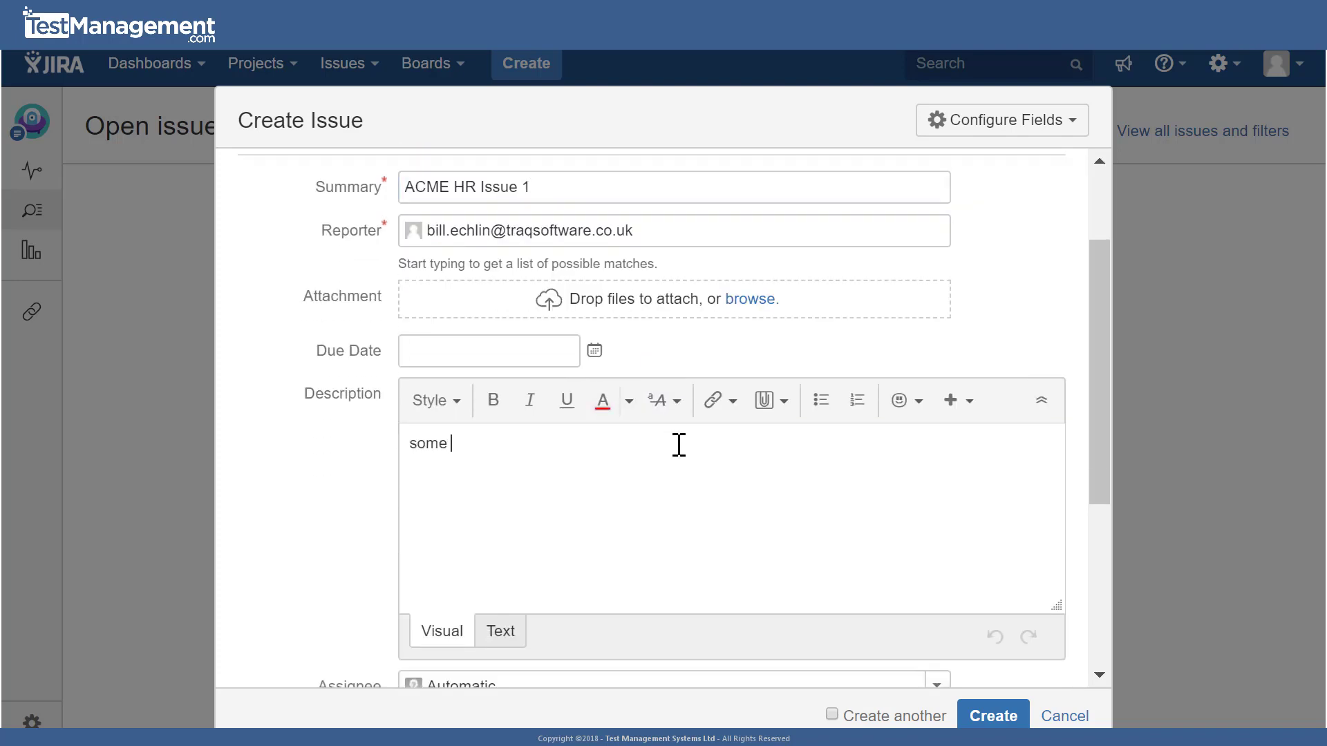
type("description")
scroll(616, 542, "down", 5)
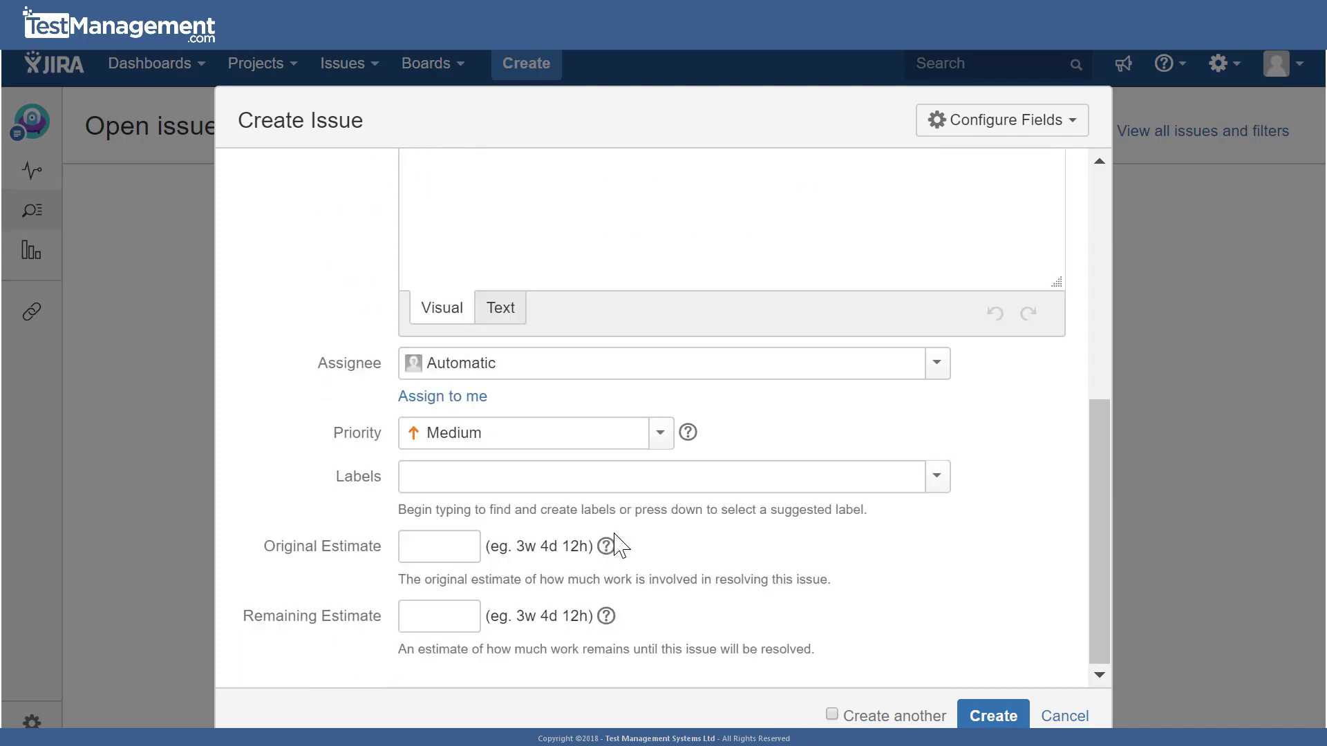
left_click(660, 434)
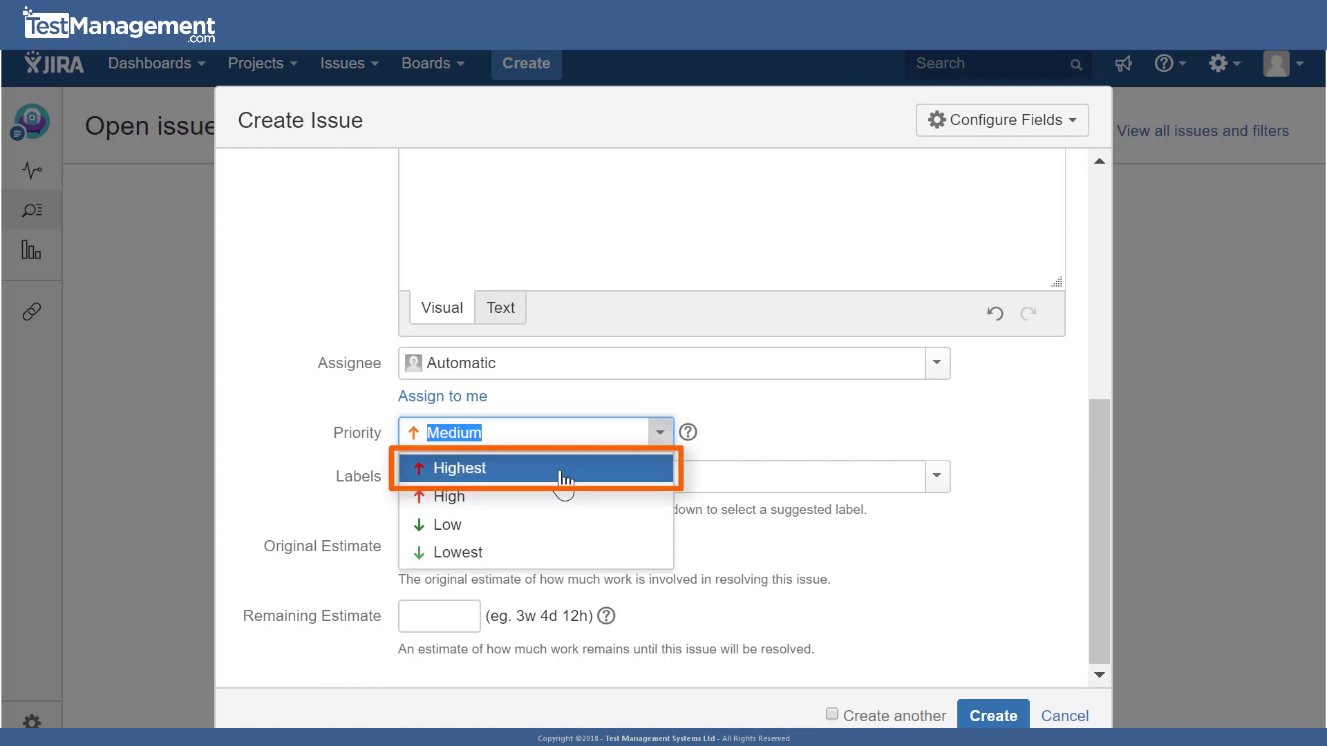
left_click(562, 471)
left_click(993, 686)
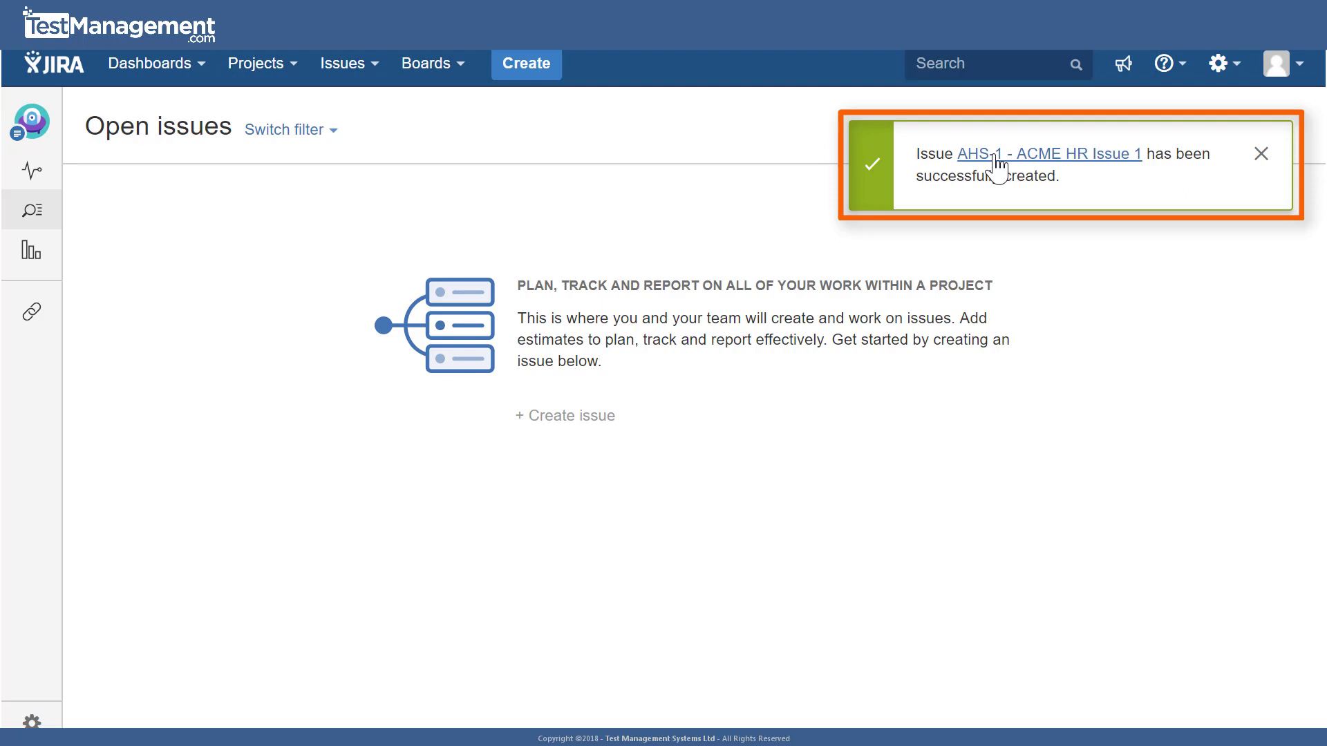
Step: View AHS-1, then switch to the ACME HR System project's open issues list
left_click(997, 166)
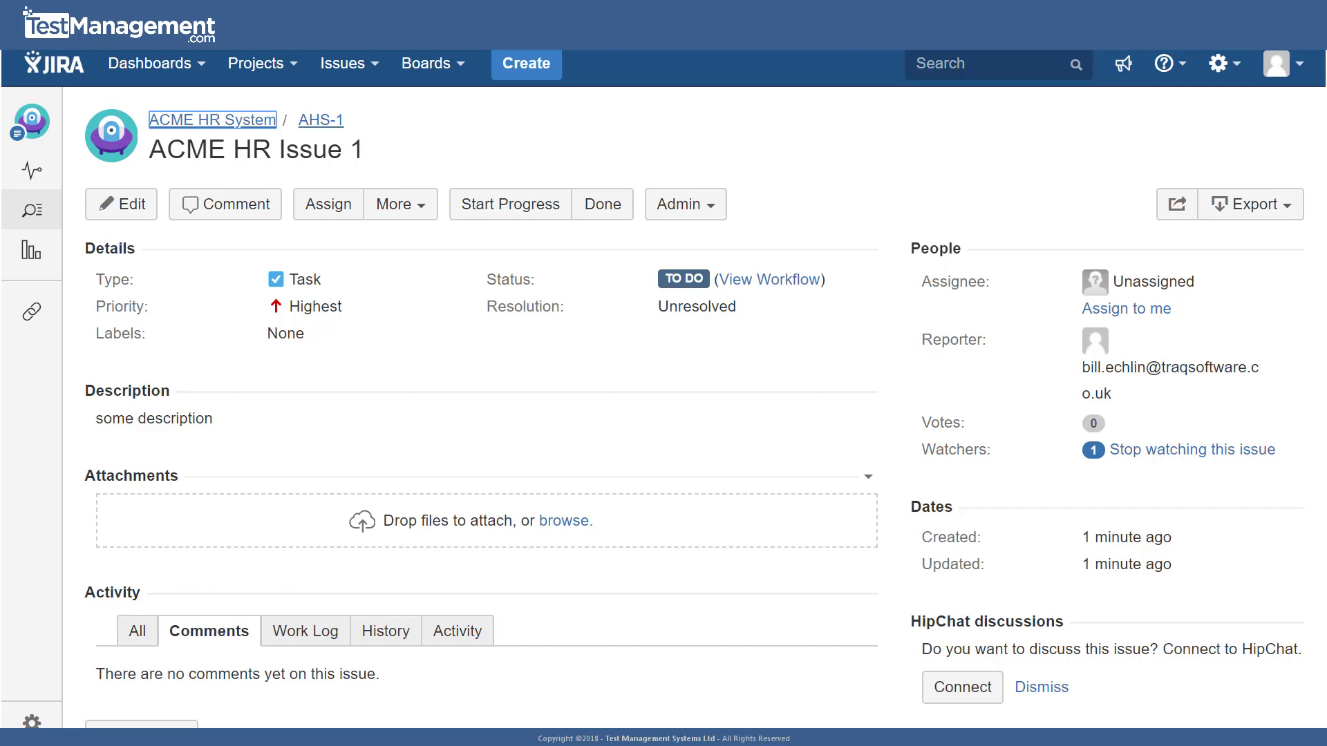
left_click(293, 67)
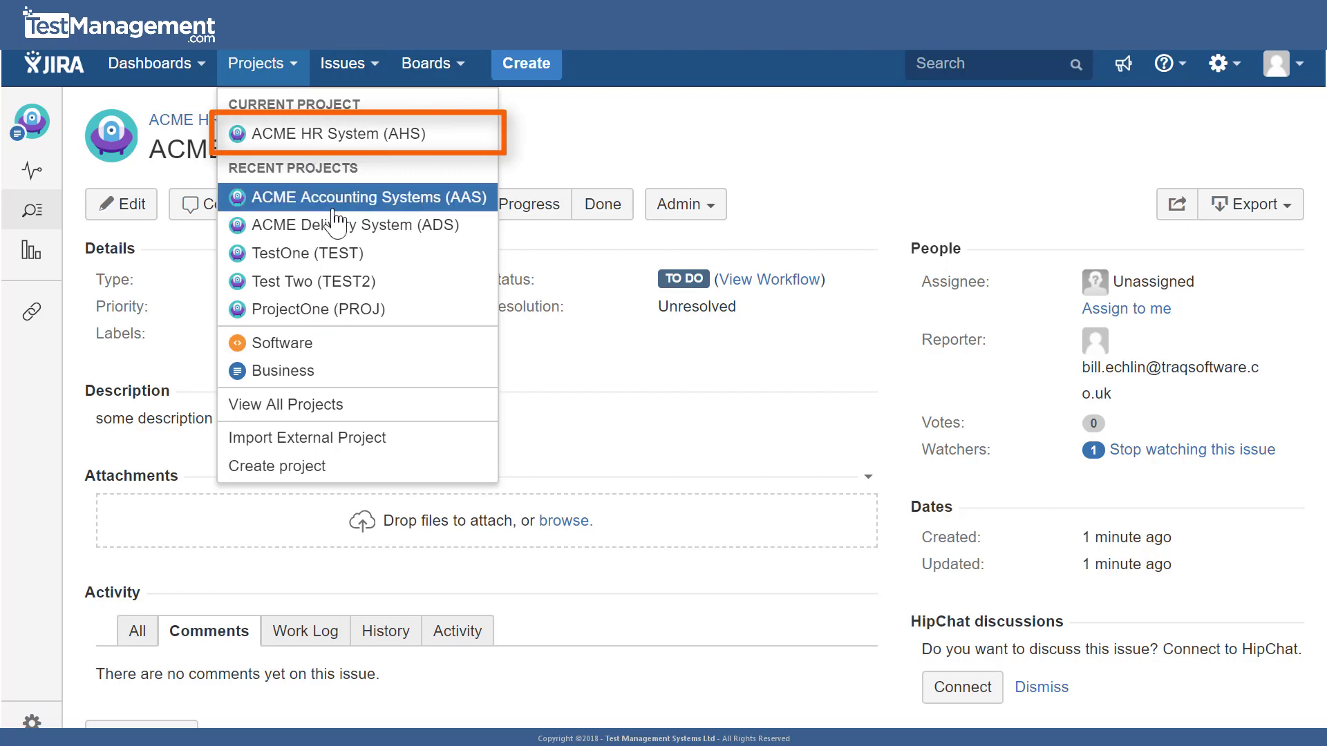
left_click(340, 135)
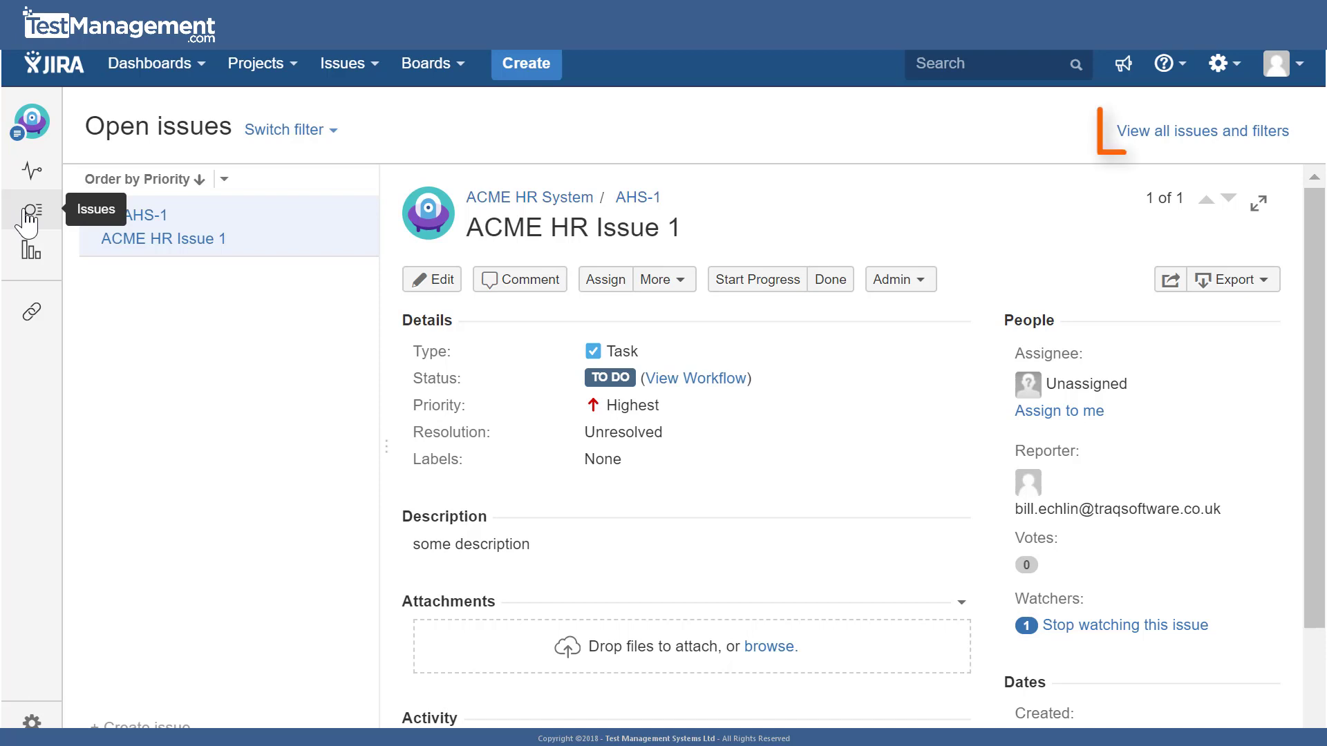
left_click(1222, 133)
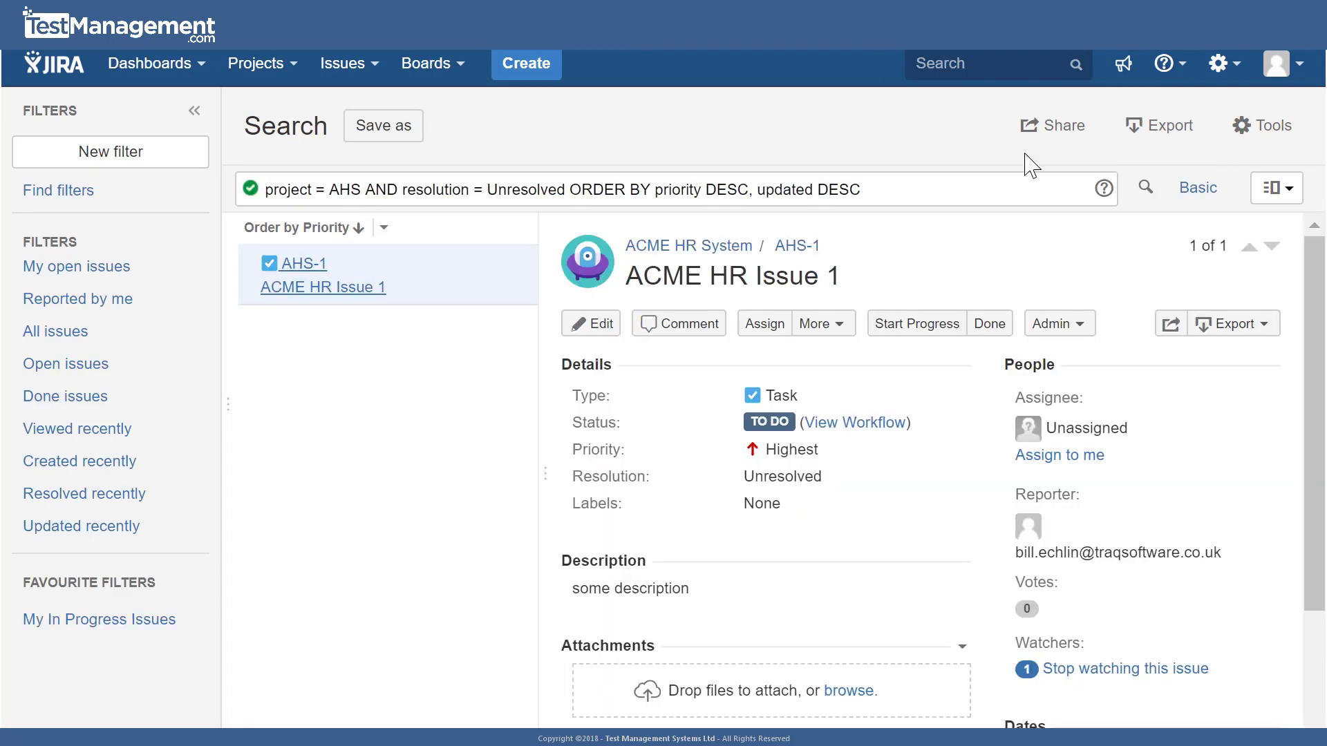
triple_click(347, 191)
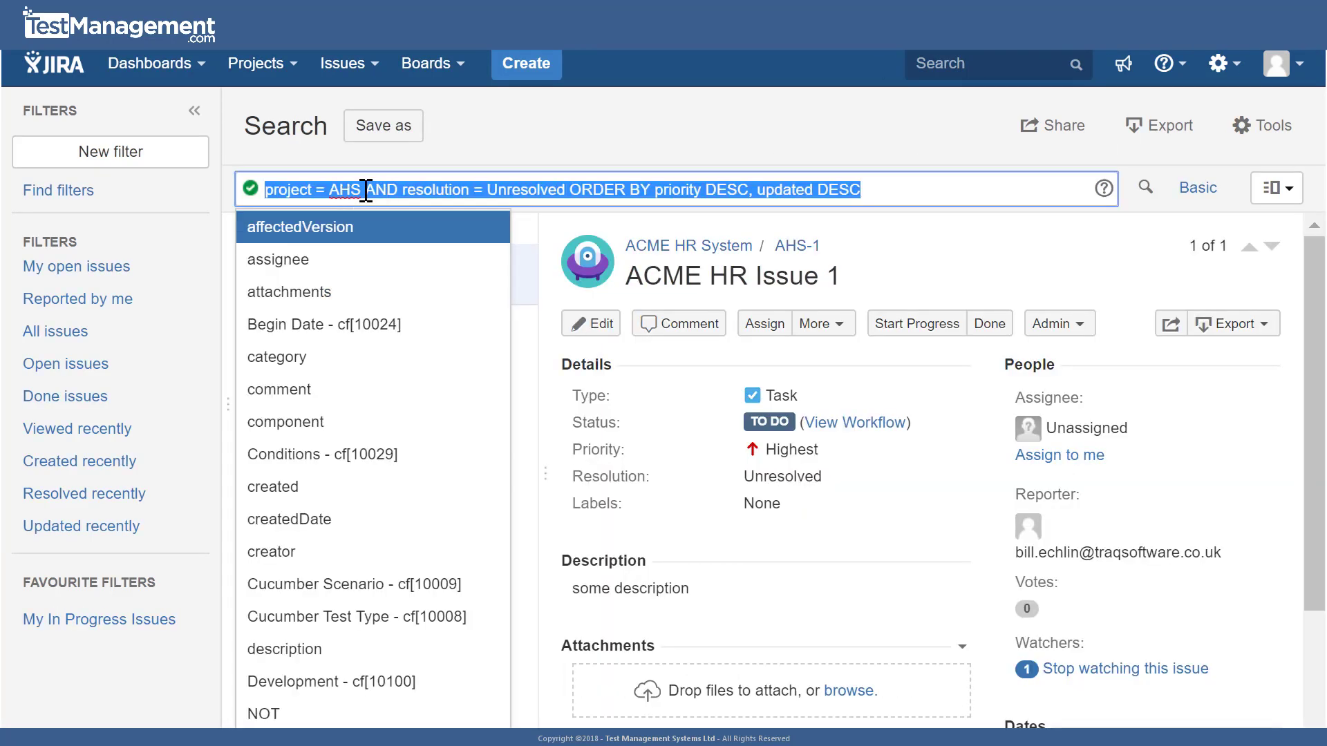
left_click(367, 190)
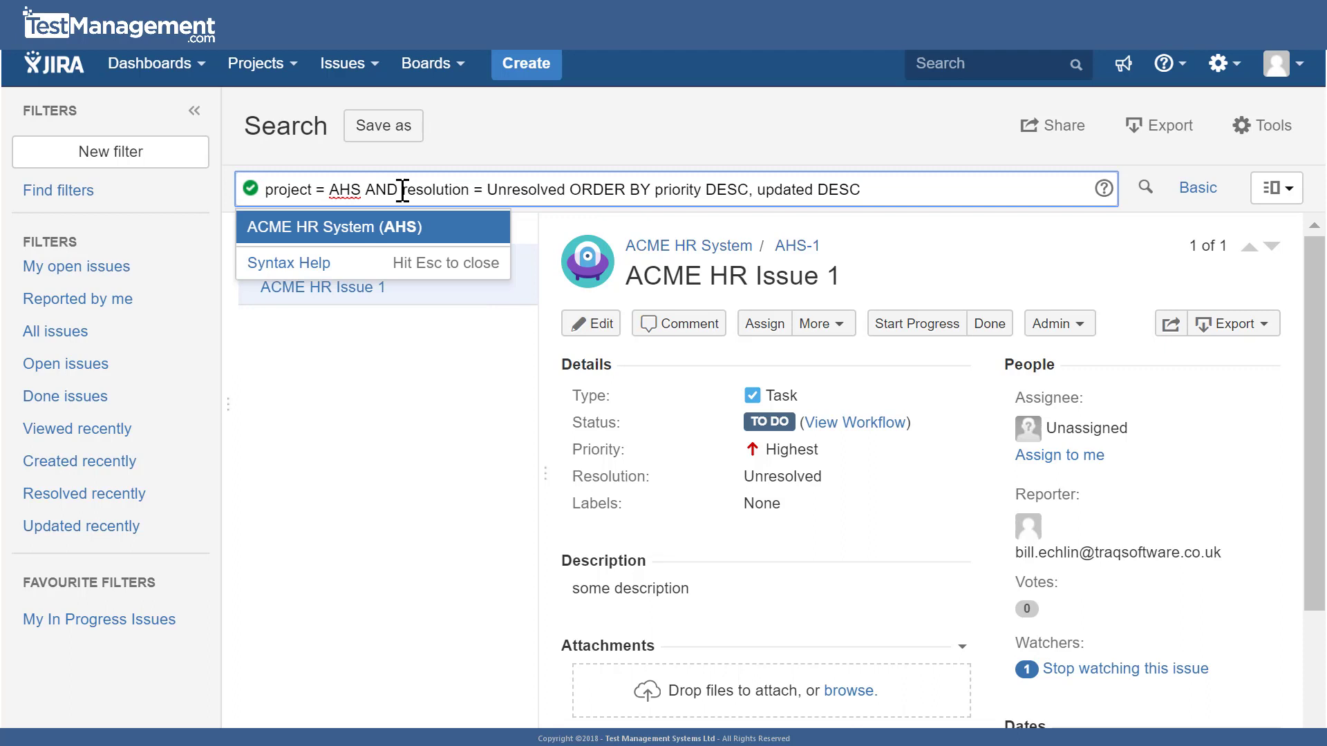
left_click_drag(403, 190, 565, 186)
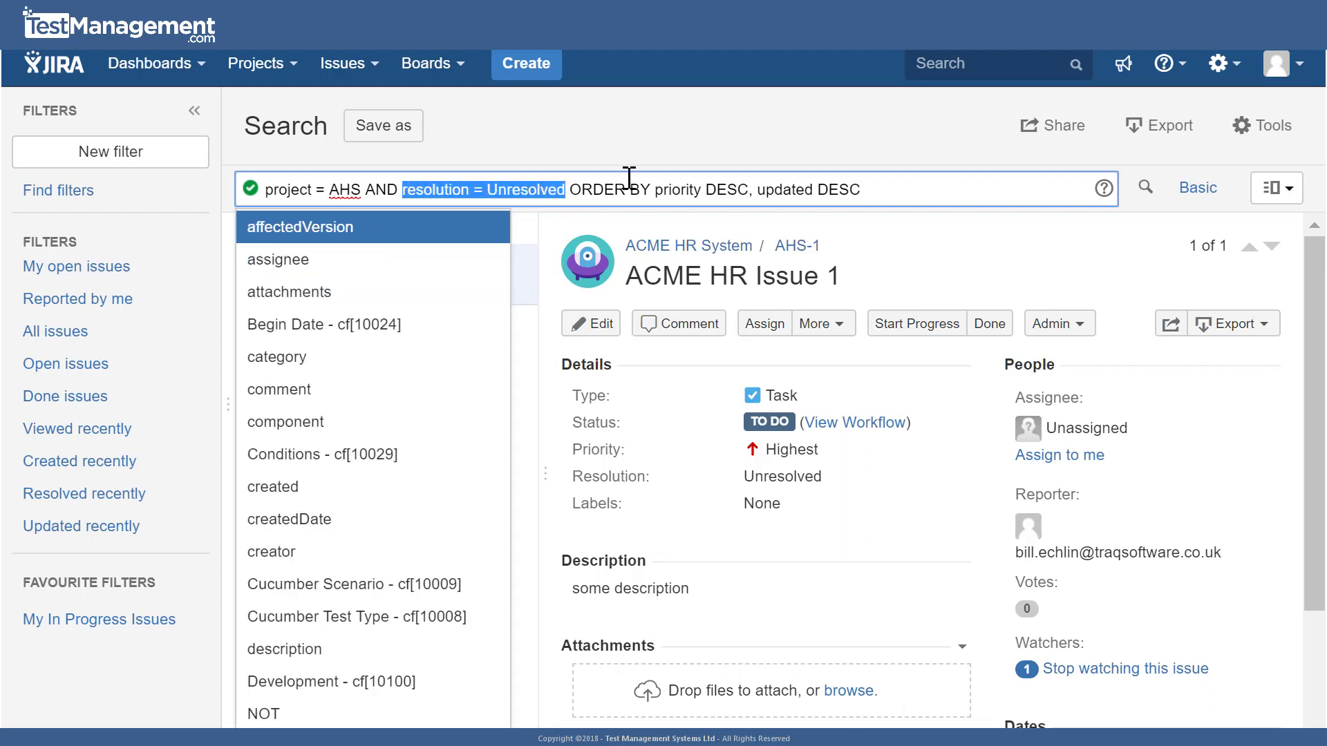
left_click(714, 194)
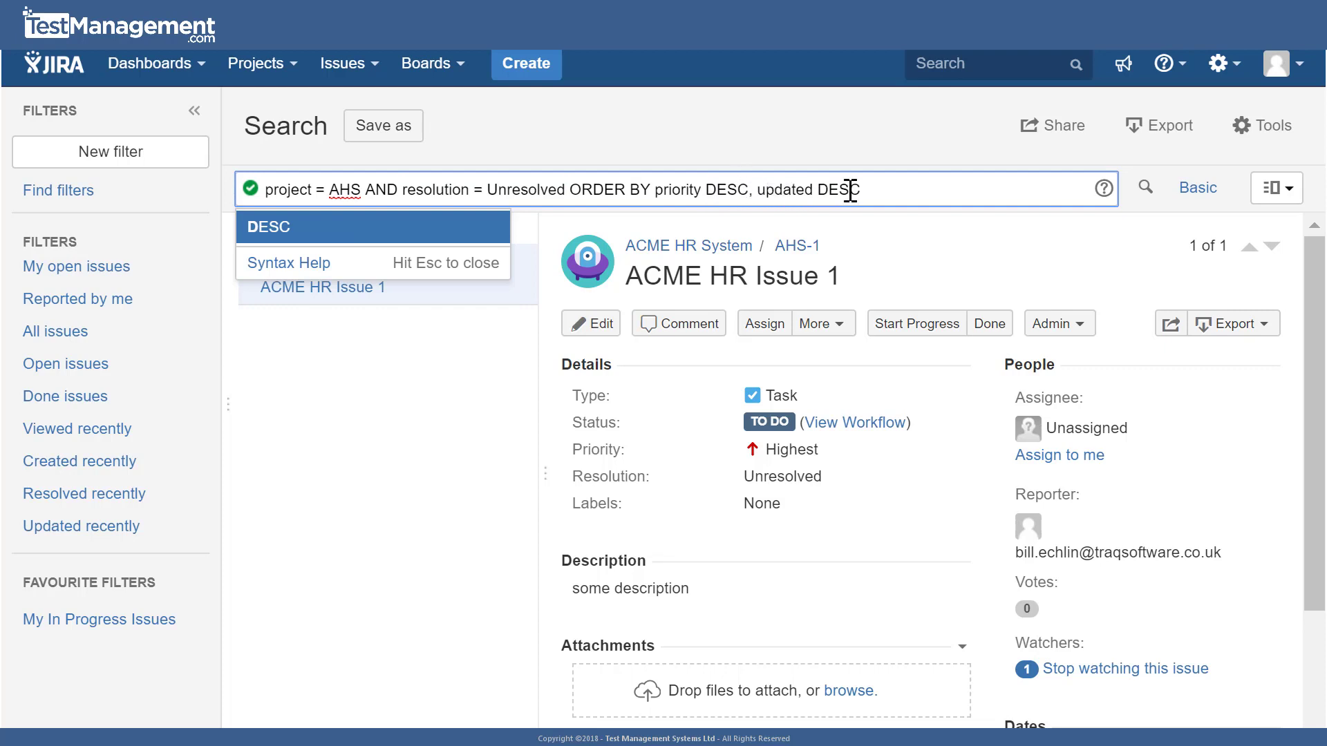
left_click(710, 132)
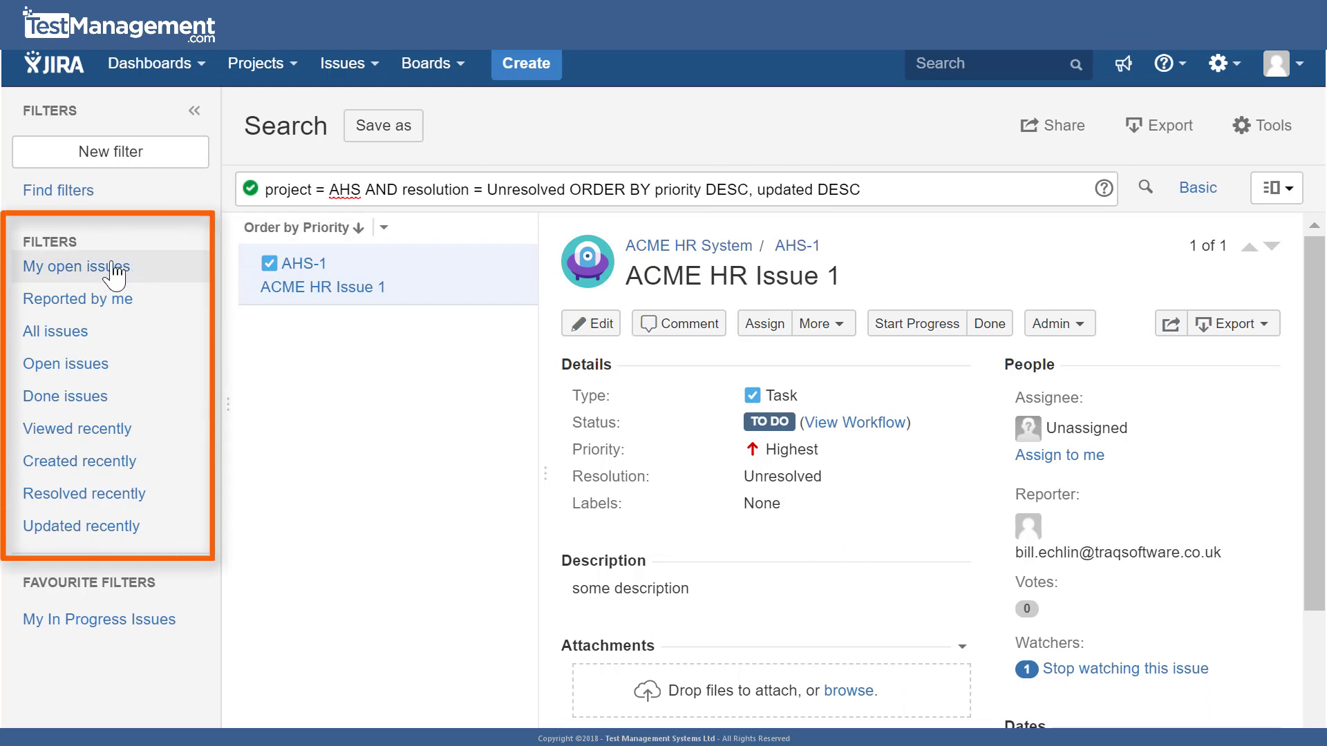
mouse_move(111, 268)
left_mouse_down()
mouse_move(96, 339)
mouse_move(15, 532)
left_mouse_up()
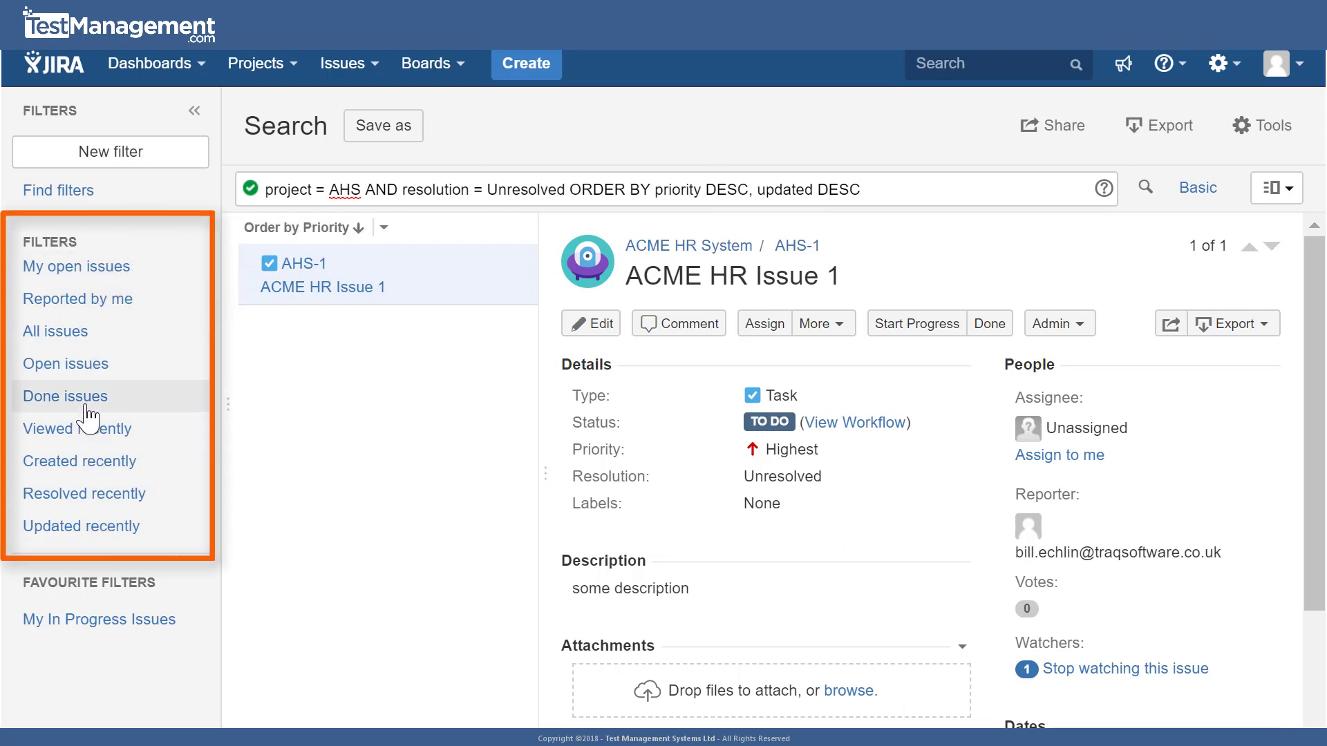
left_click_drag(25, 405, 89, 404)
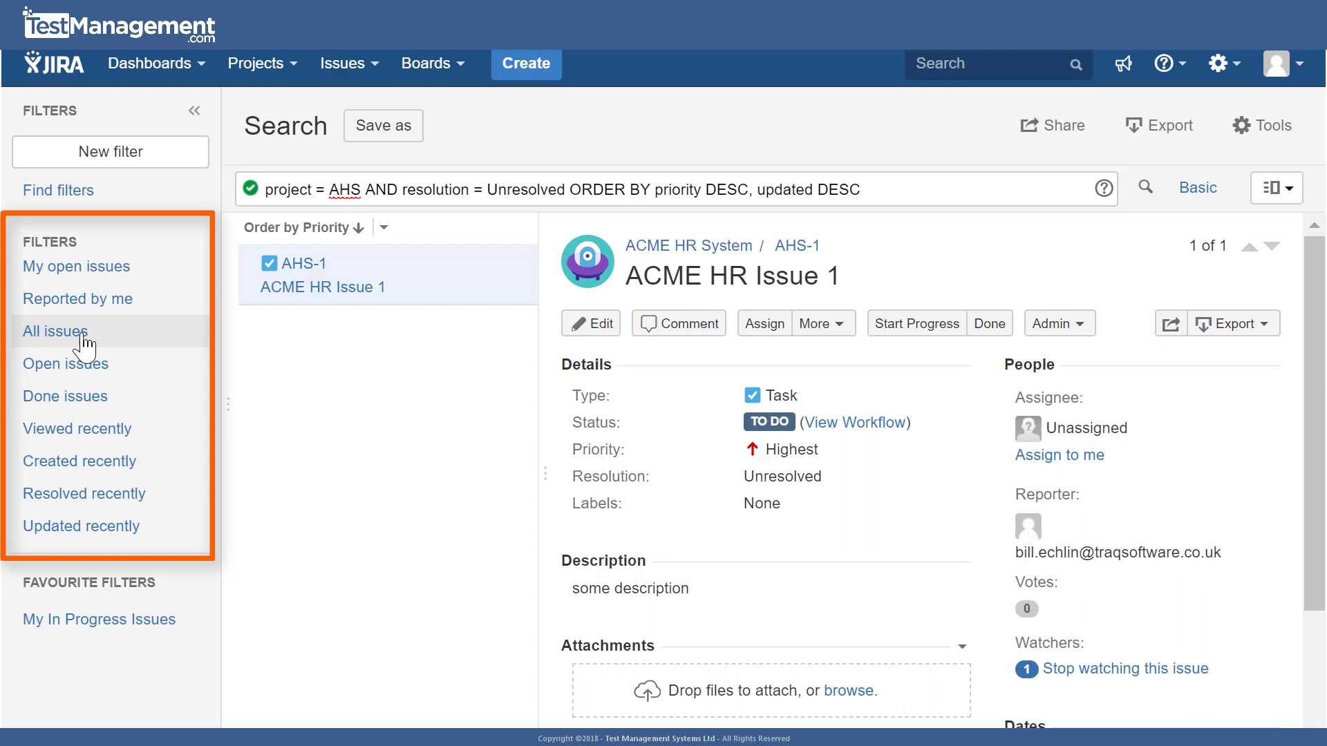
Step: Collapse the filters and open the ACME HR System Activity page showing AHS-1's creation
left_click(181, 117)
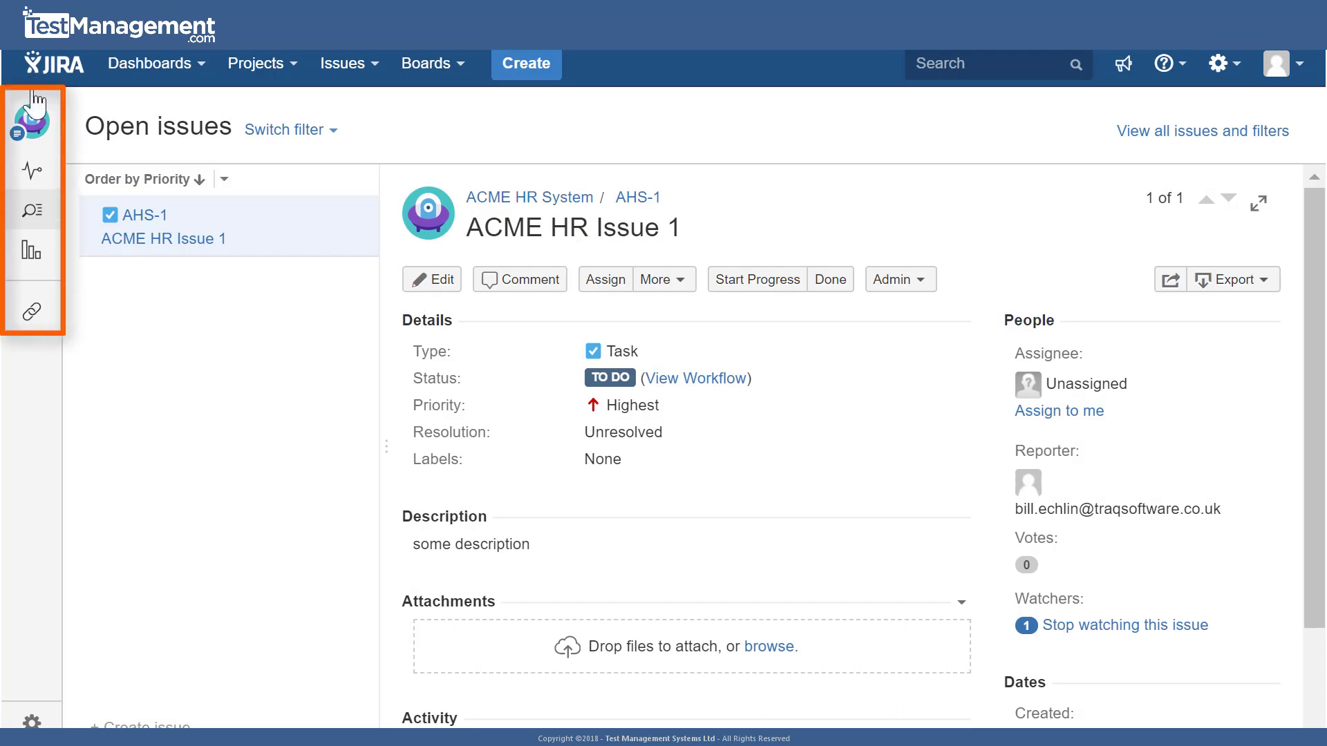
left_click(34, 311)
left_click(36, 181)
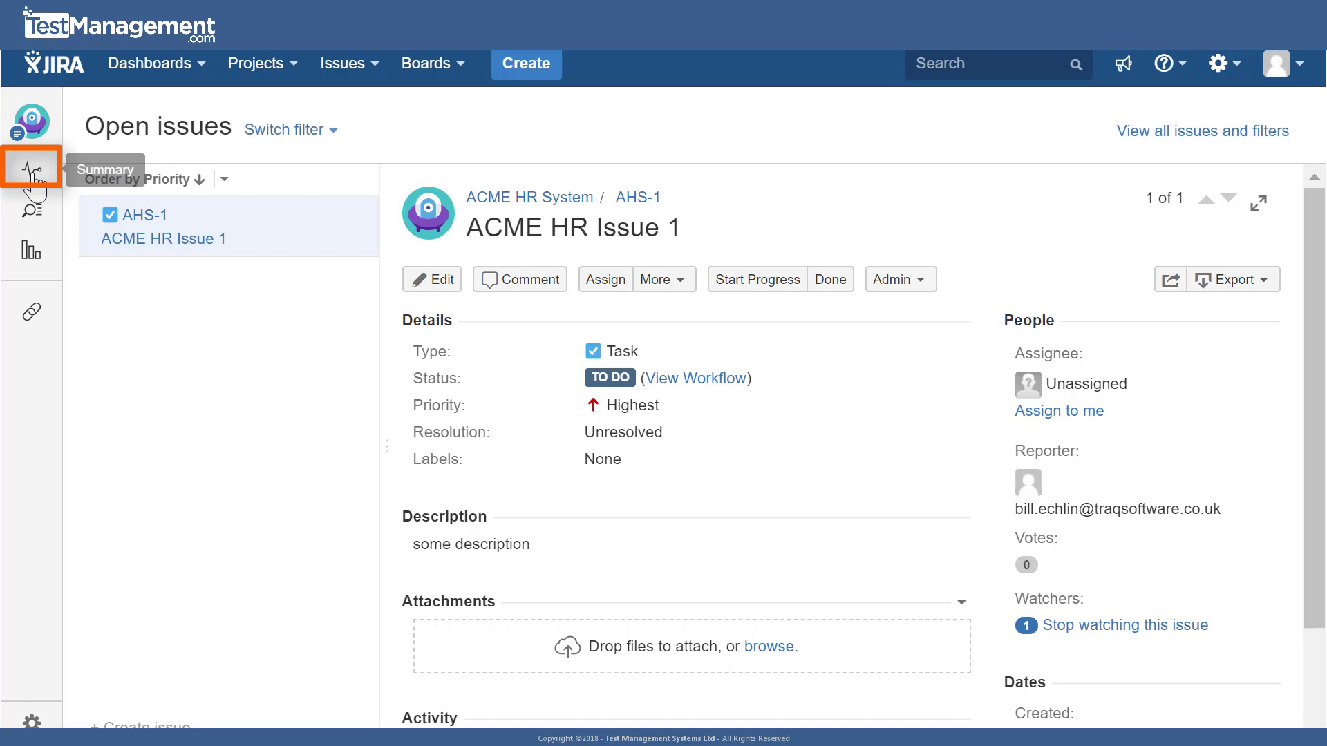
left_click(35, 181)
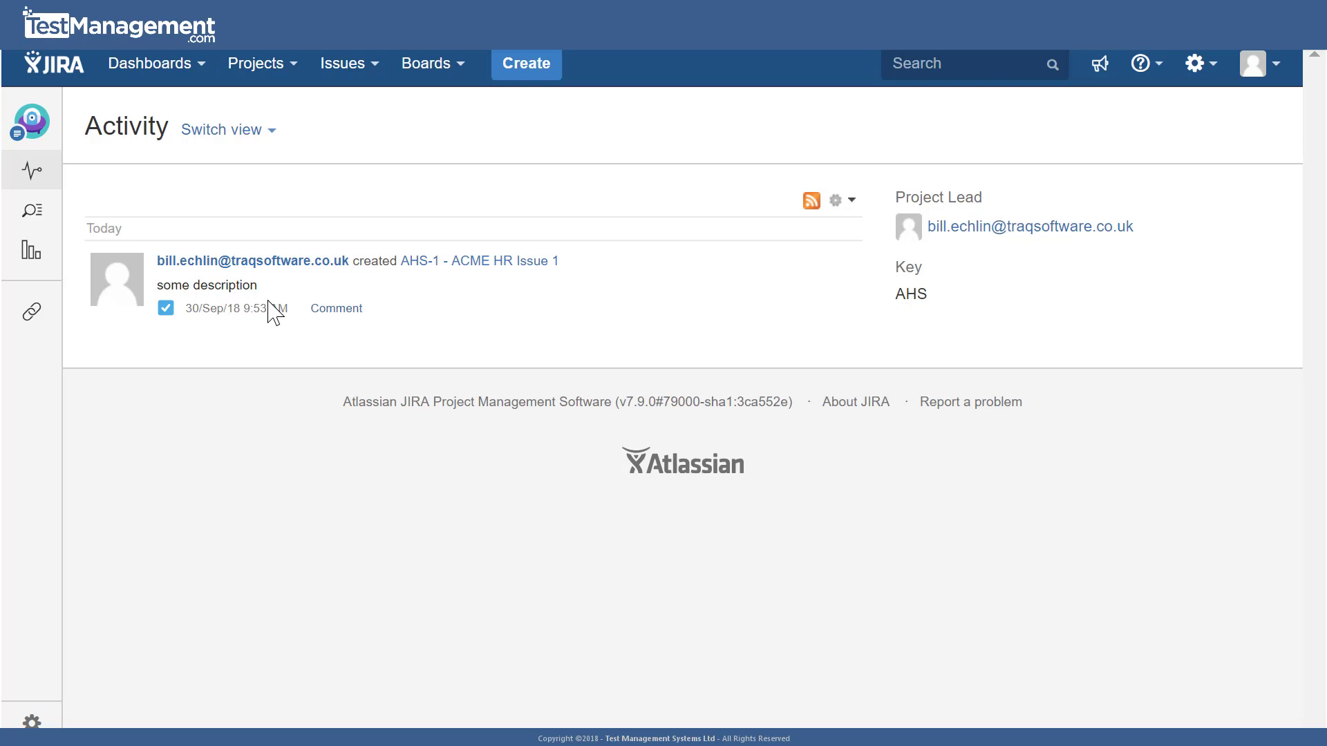
Step: Check the AHS reports, then review Project settings: issue type scheme and workflow scheme
left_click(29, 257)
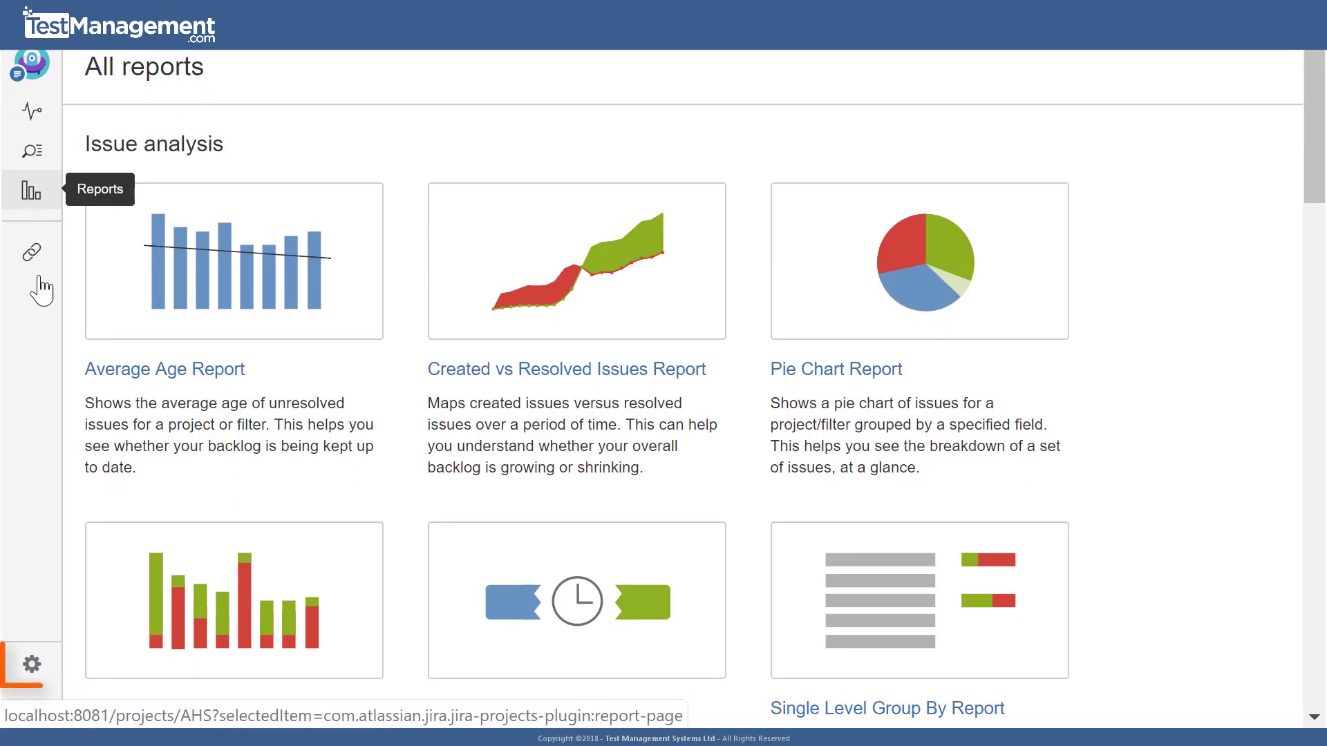
left_click(31, 665)
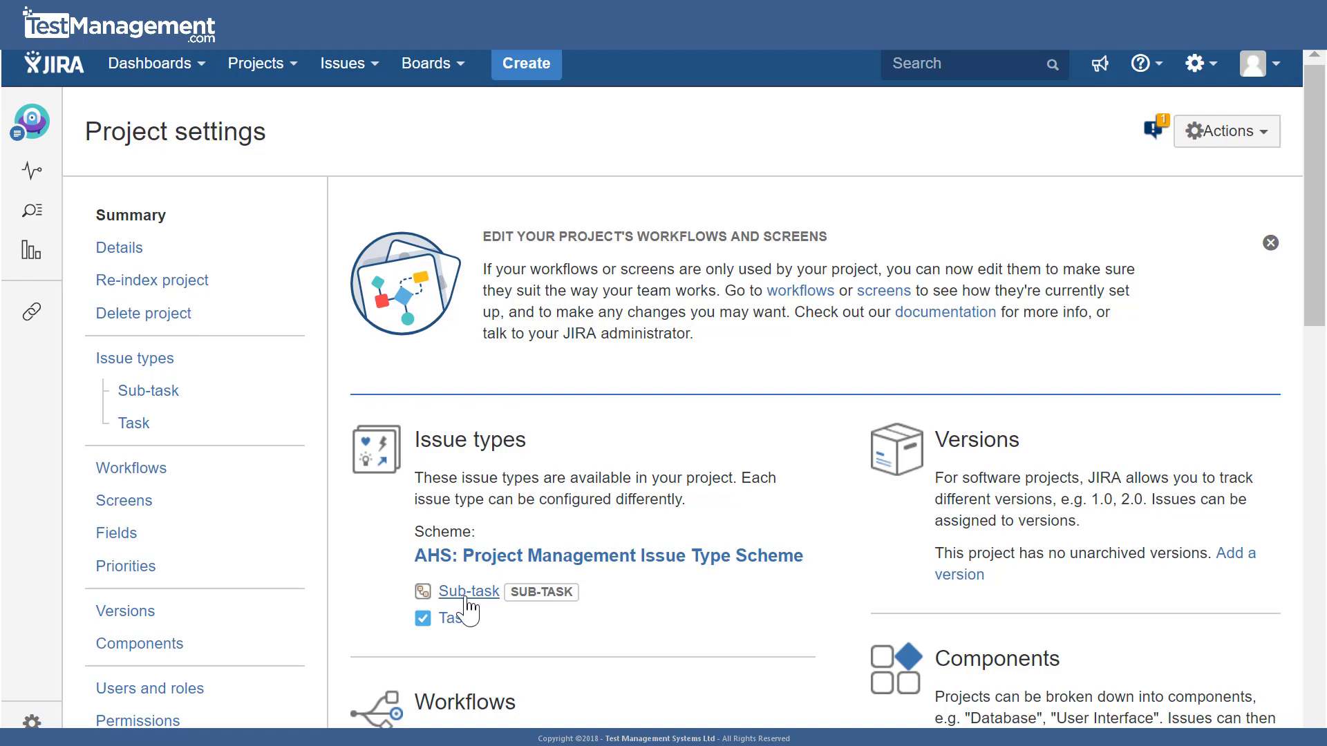
scroll(470, 609, "down", 5)
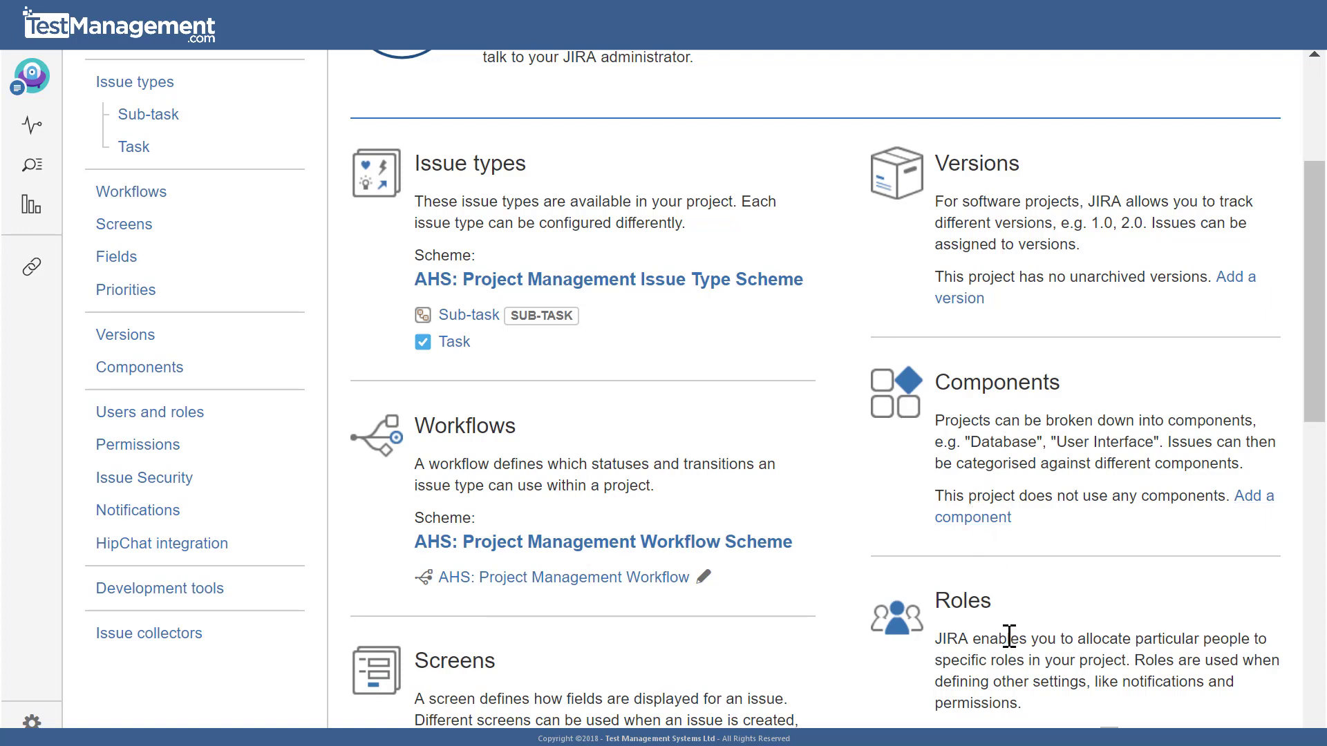
Step: Return to the ACME HR System Open issues list with AHS-1 displayed
left_click(32, 171)
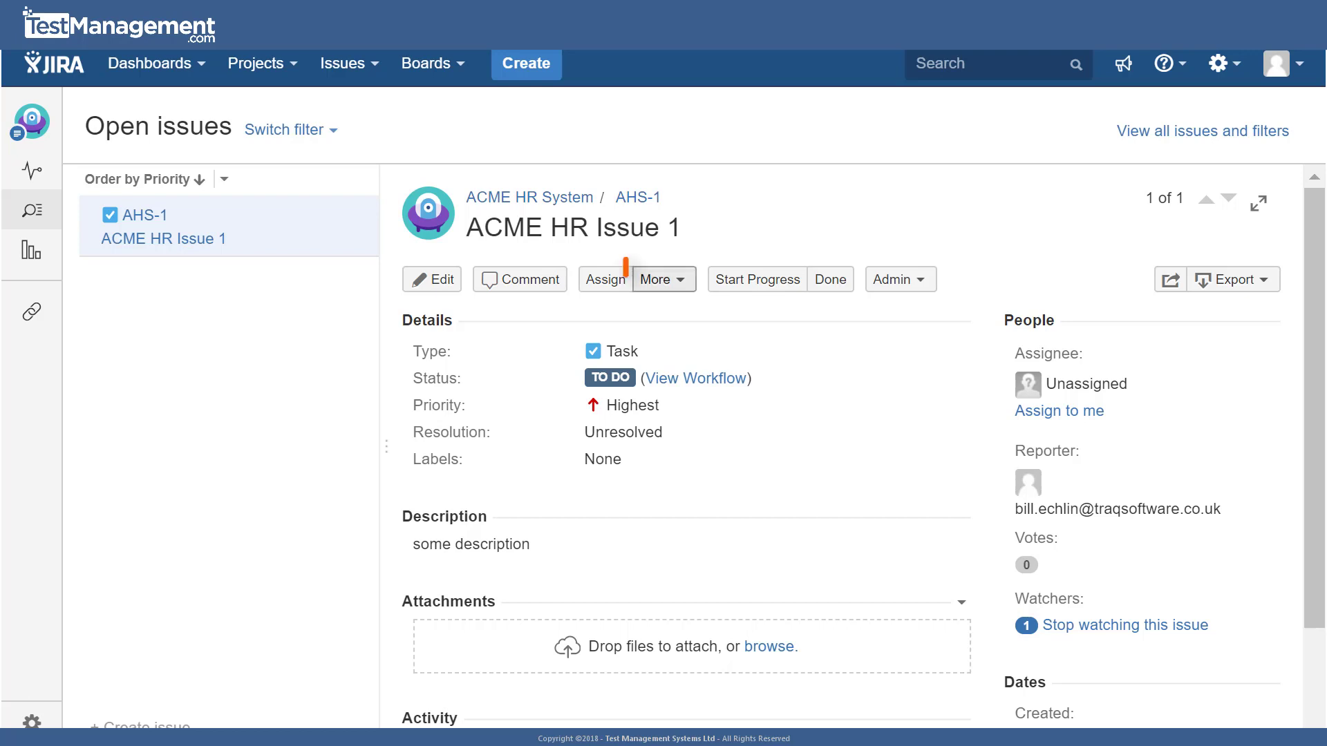
Step: Clone AHS-1, keeping the suggested summary 'CLONE - ACME HR Issue 1', to create AHS-2
left_click(672, 283)
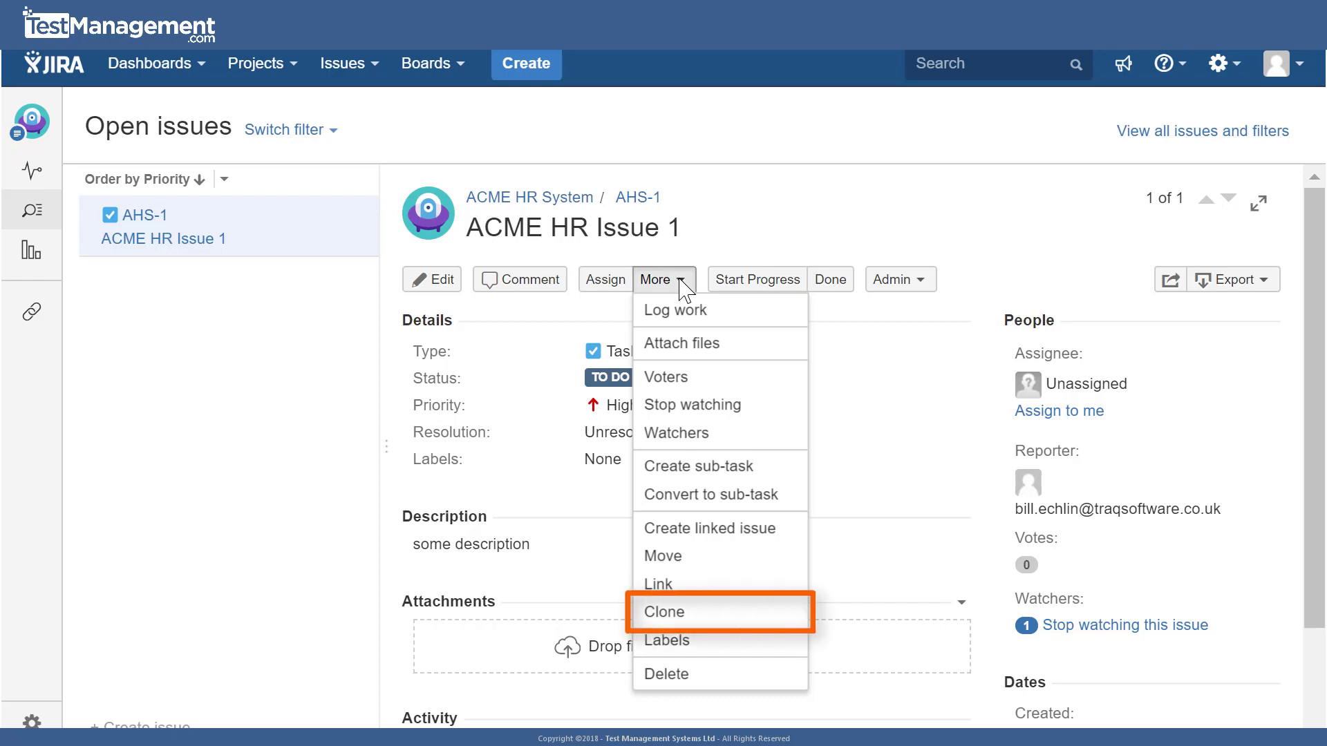
left_click(689, 622)
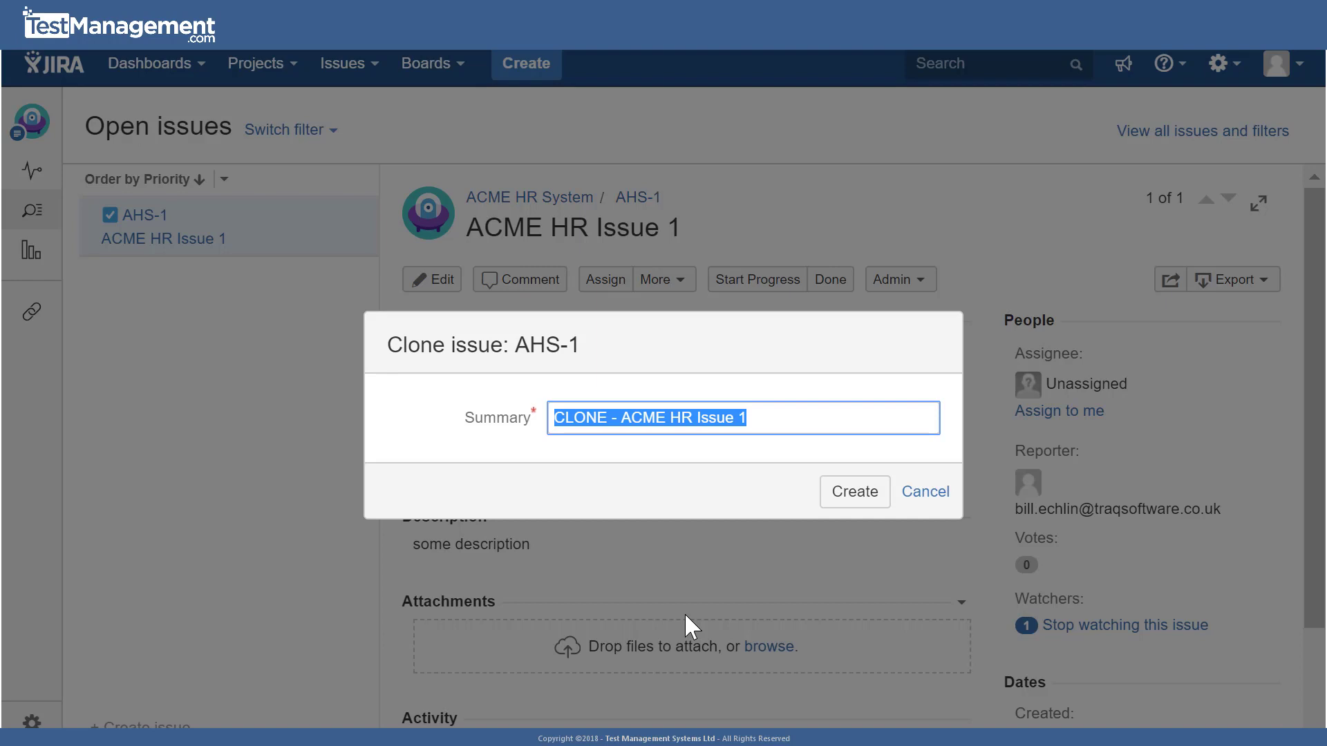
key("Home")
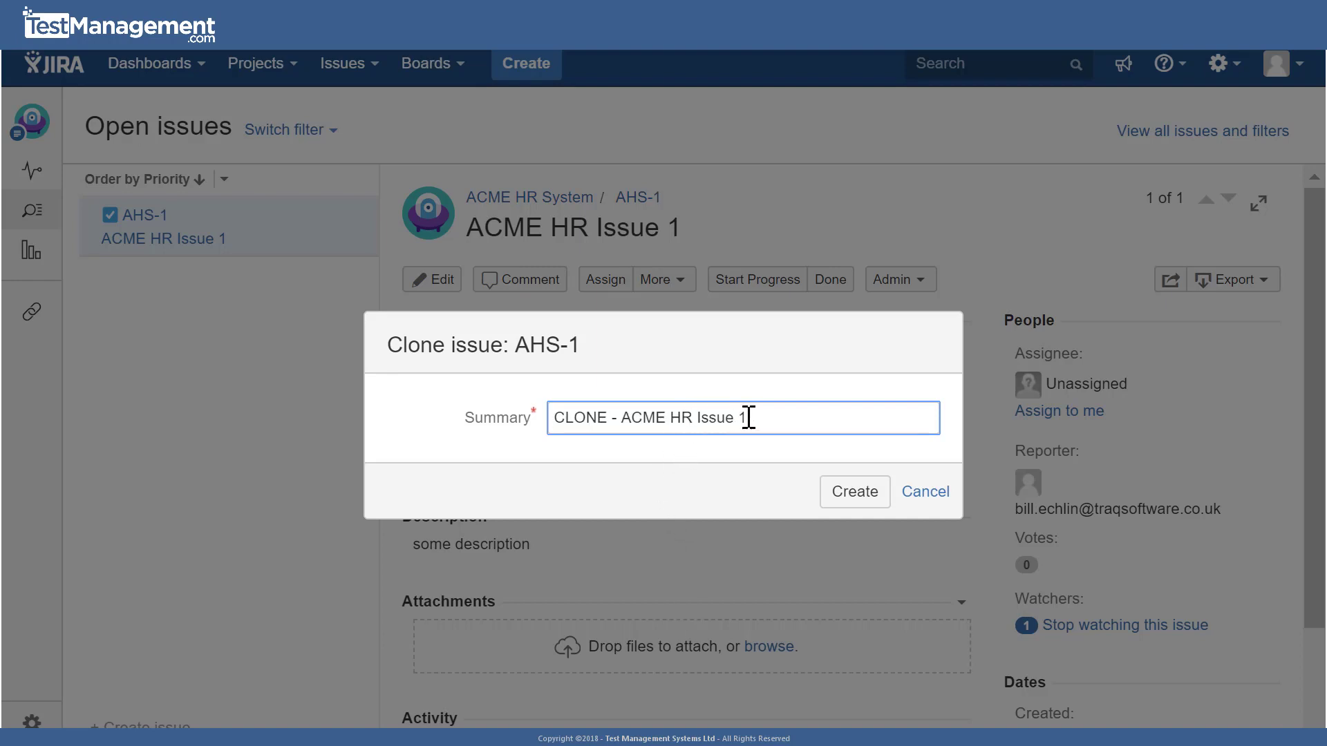
left_click(858, 496)
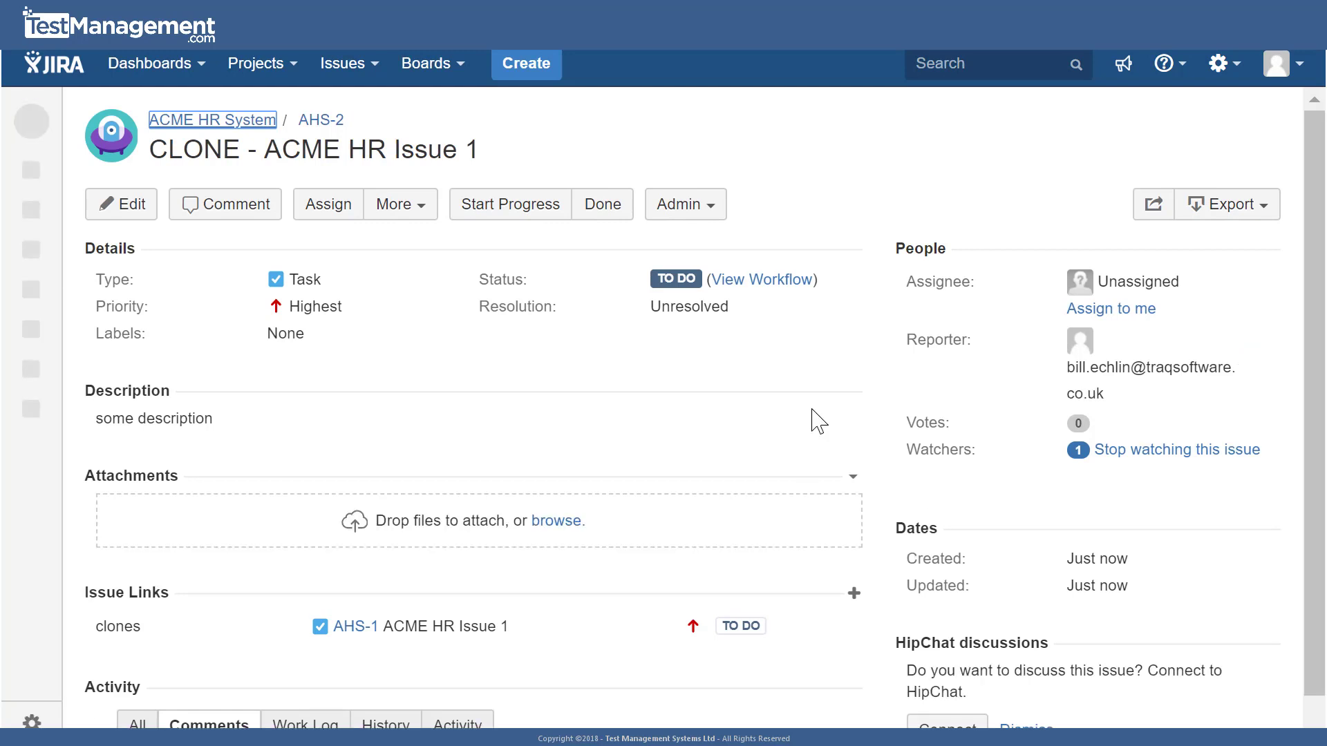
Step: Move AHS-2 to ACME Delivery System (ADS) with Medium priority, making it ADS-6
left_click(426, 212)
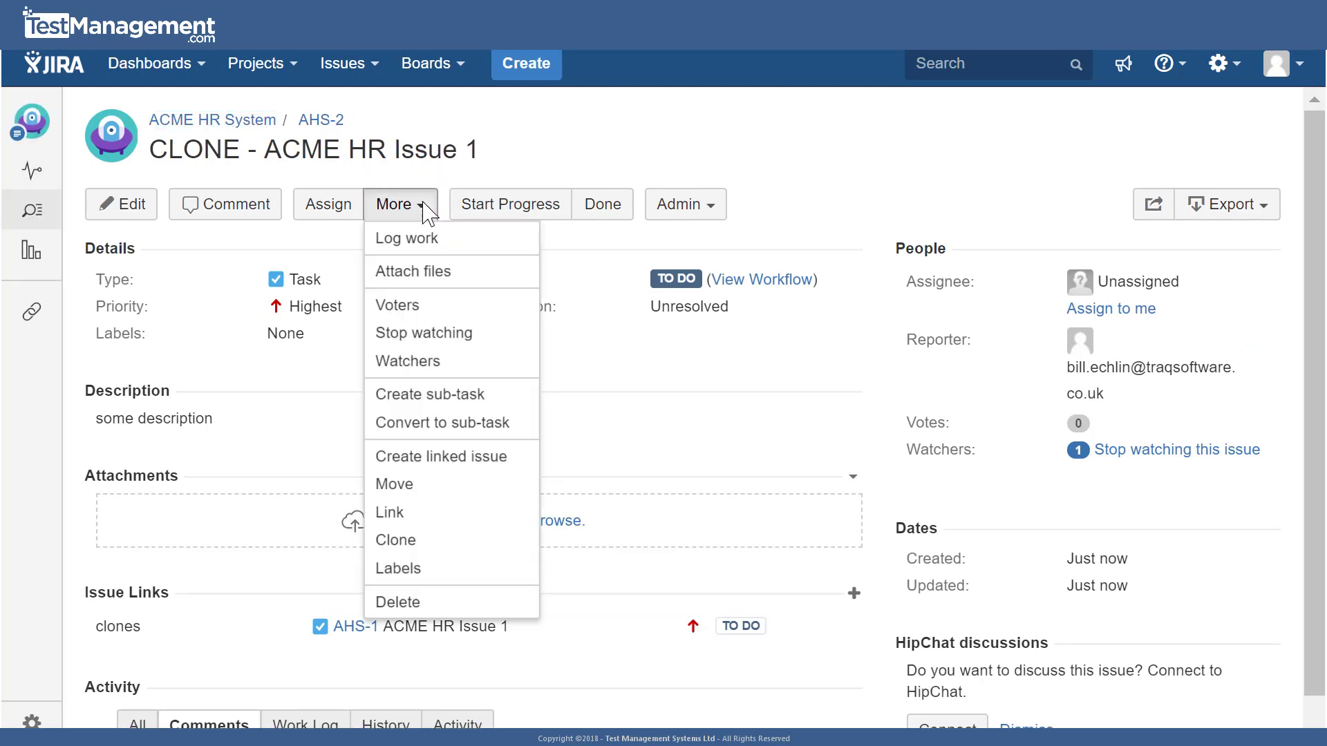
left_click(432, 490)
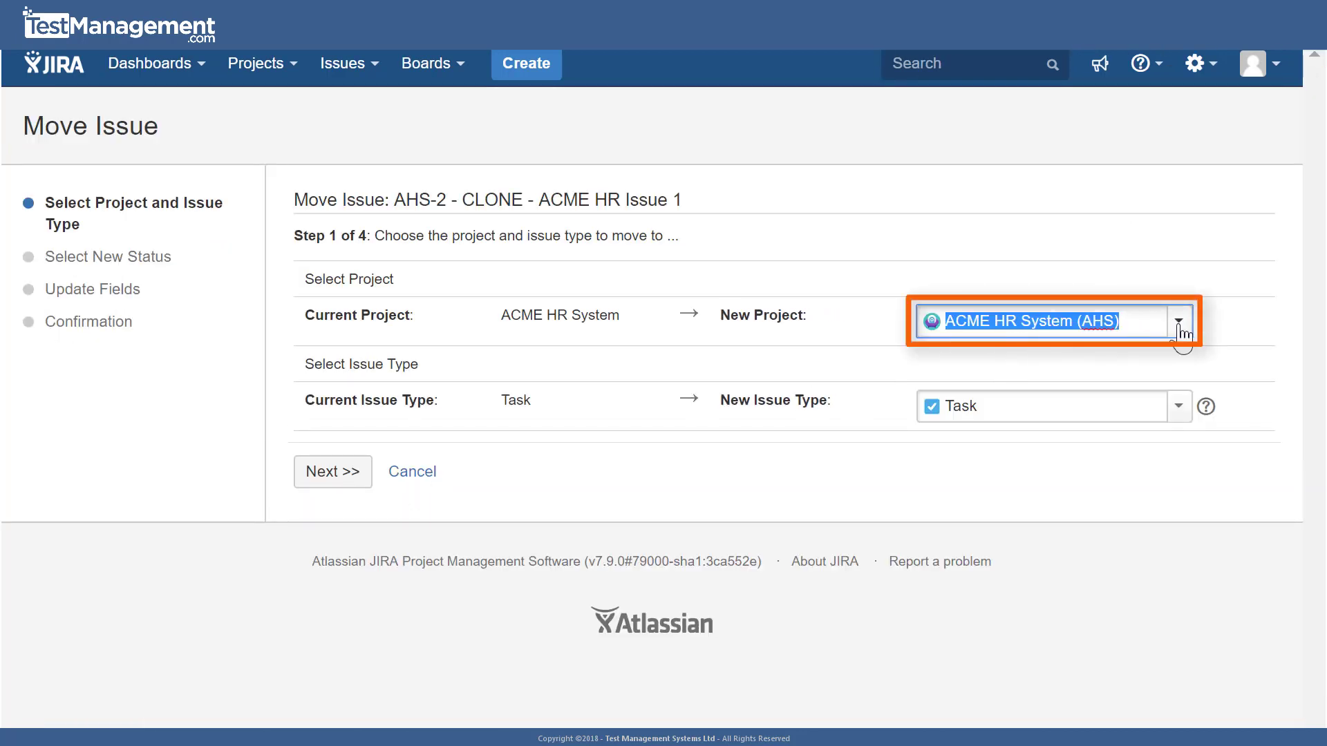
left_click(1177, 338)
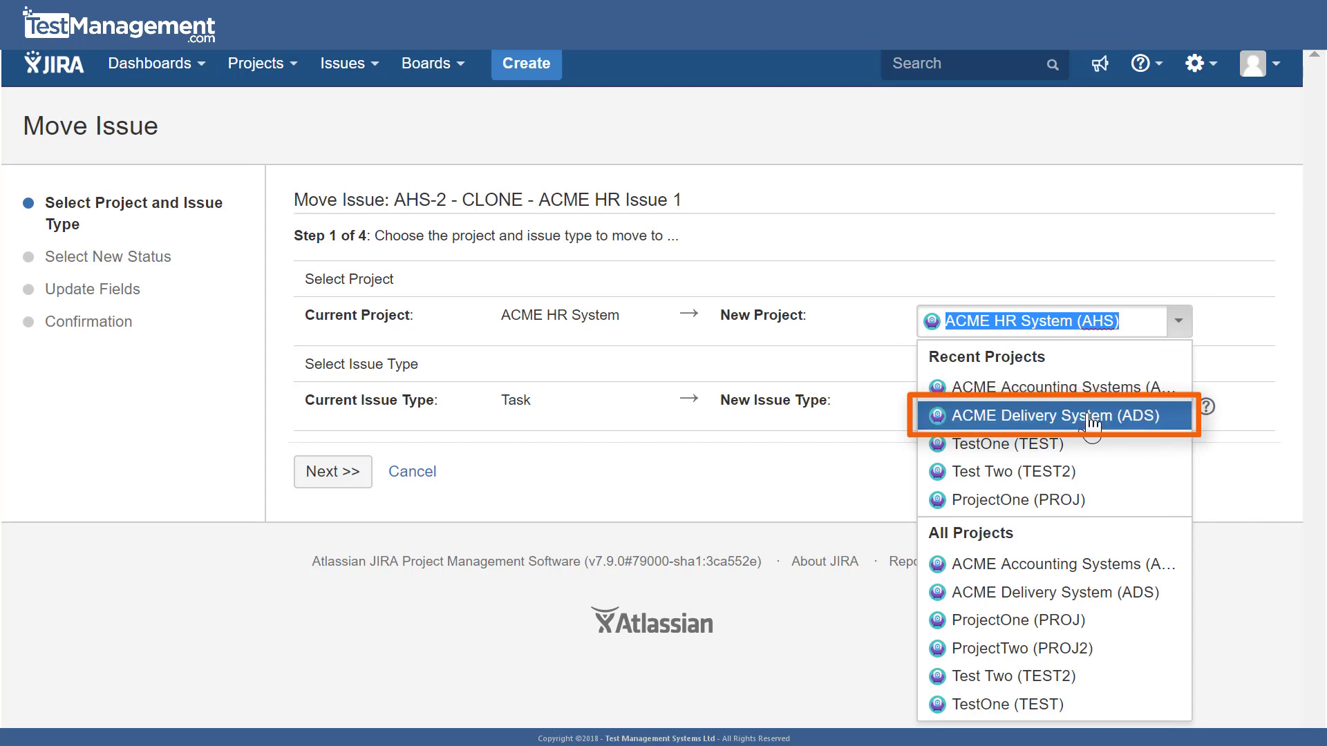
left_click(1091, 417)
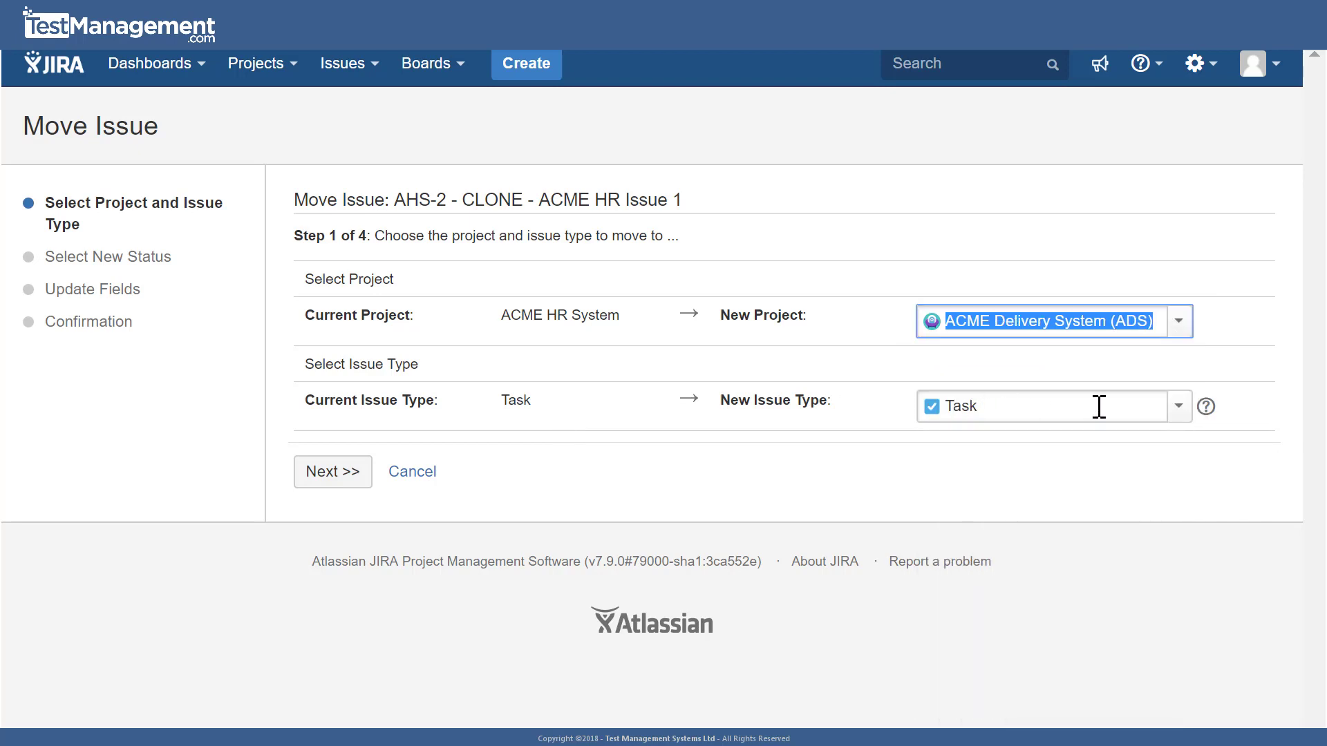
left_click(324, 477)
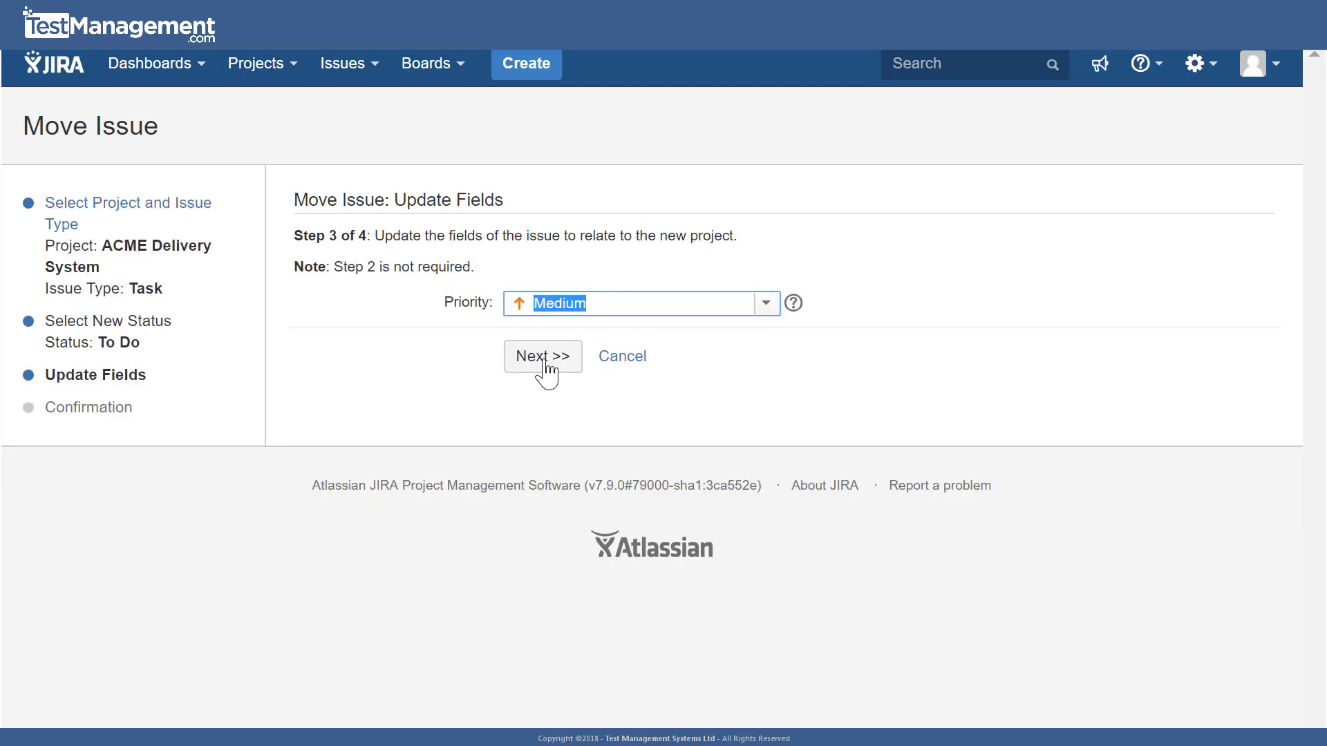
left_click(541, 361)
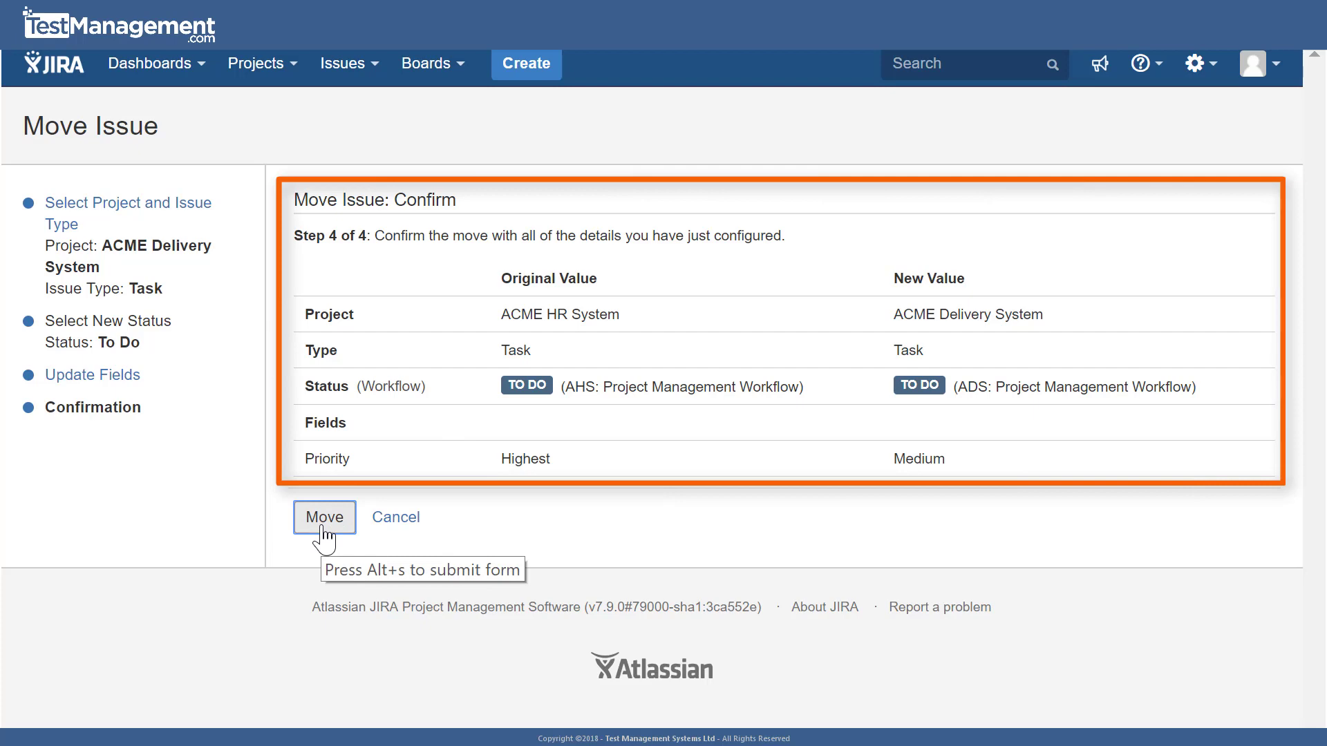
left_click(310, 526)
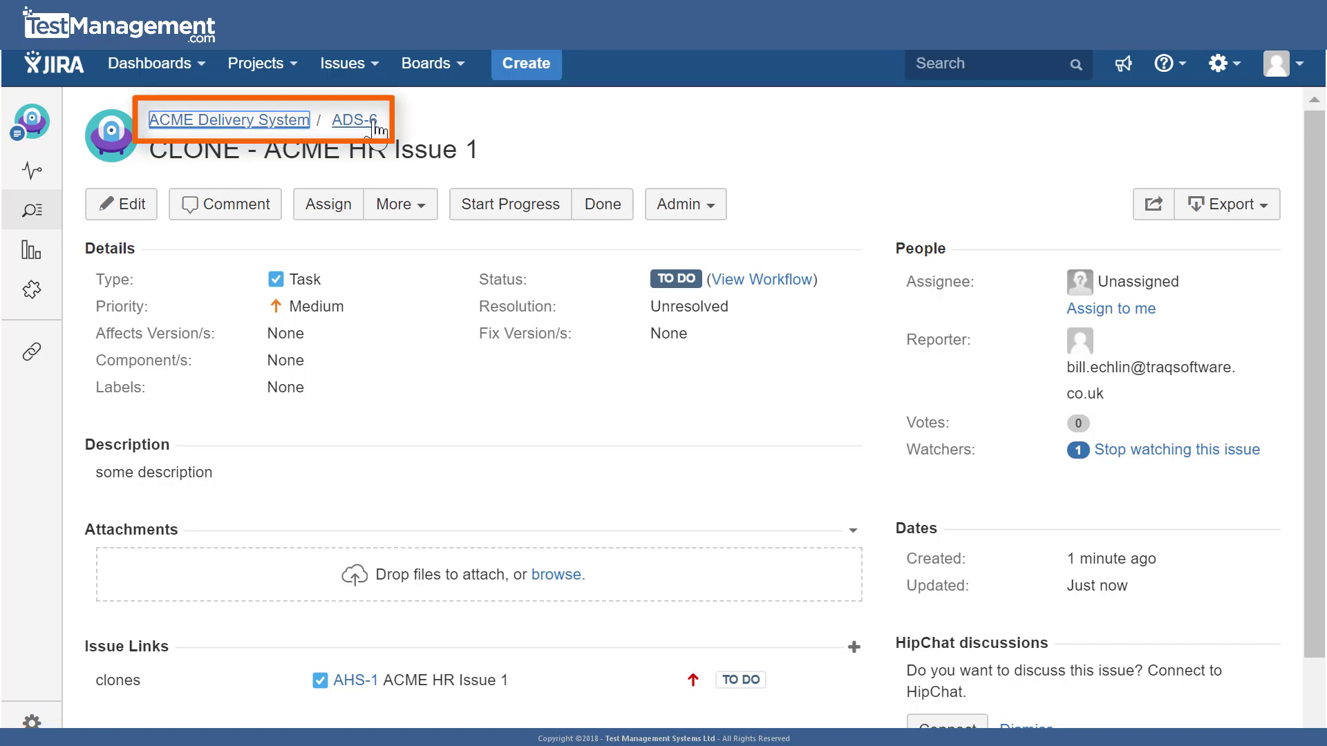
Step: Review ADS-6's History: moved from AHS-2, priority changed from Highest to Medium
scroll(489, 432, "down", 3)
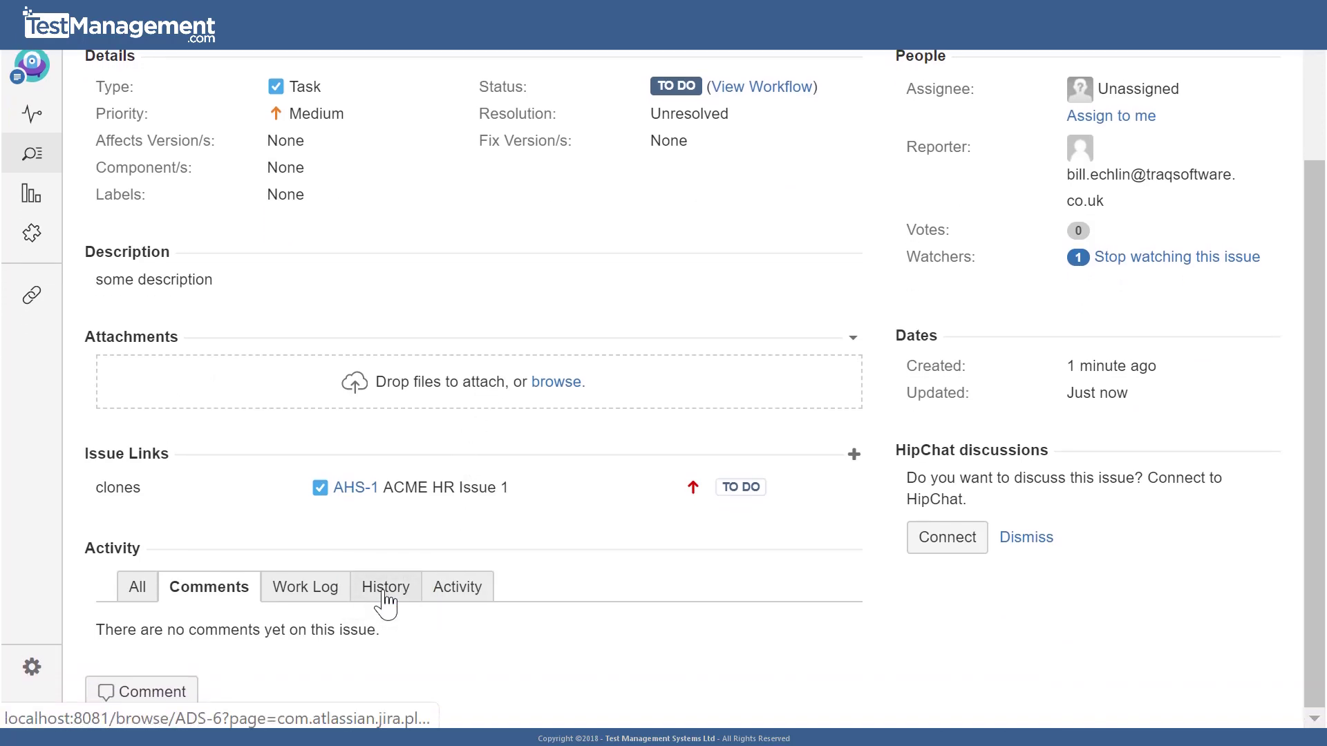
left_click(386, 596)
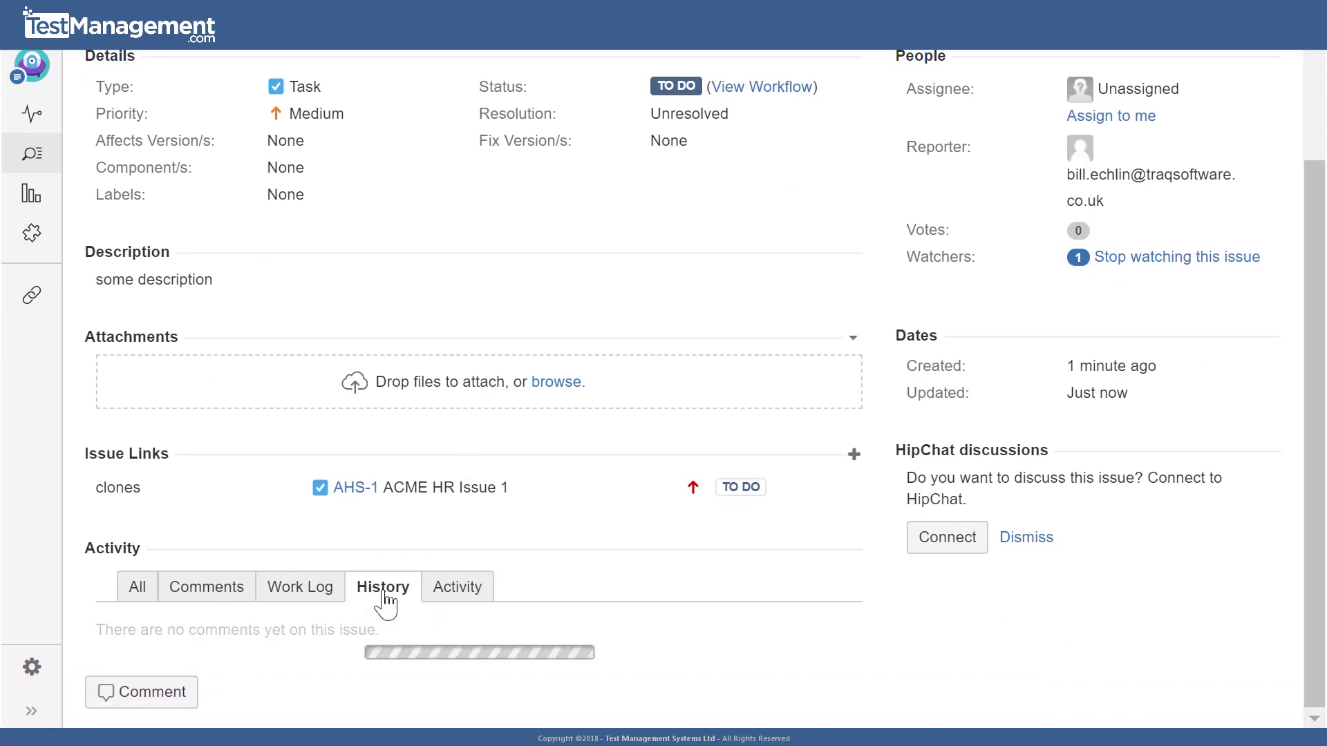
scroll(404, 584, "down", 5)
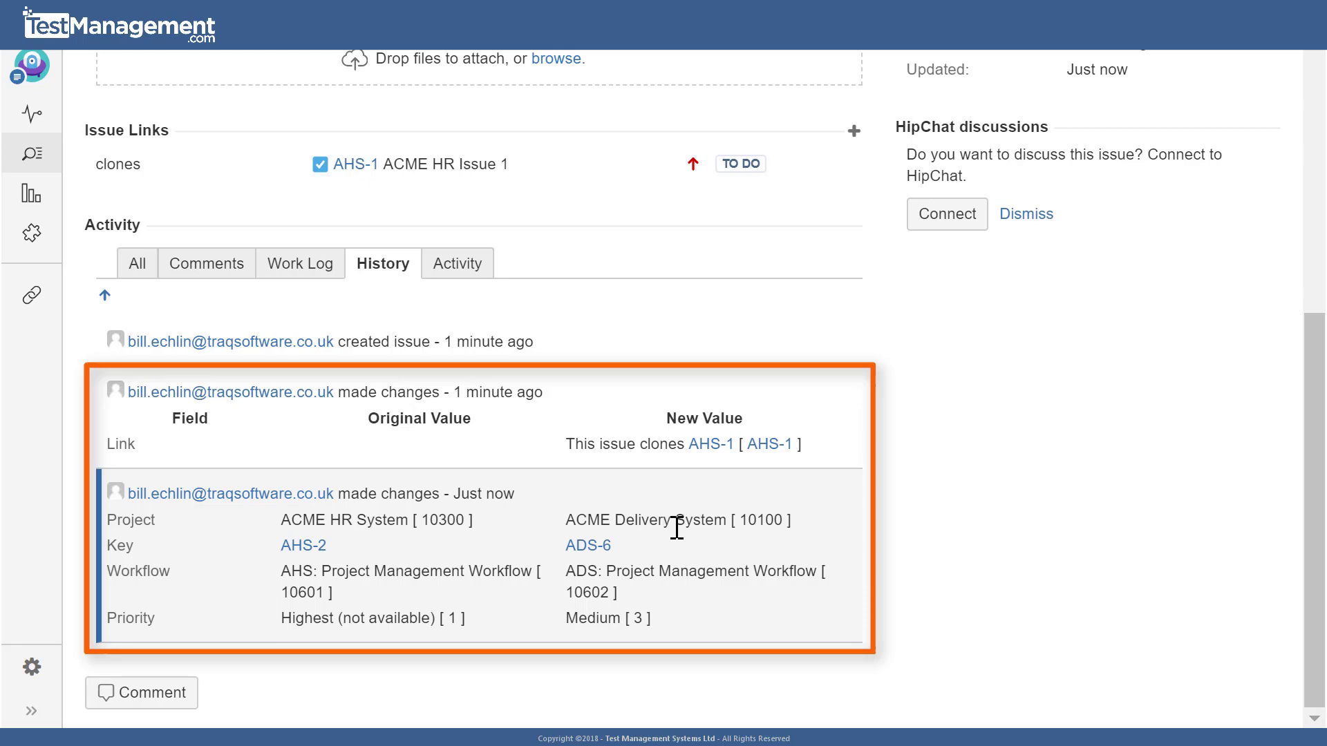
scroll(674, 542, "up", 2)
scroll(674, 542, "up", 5)
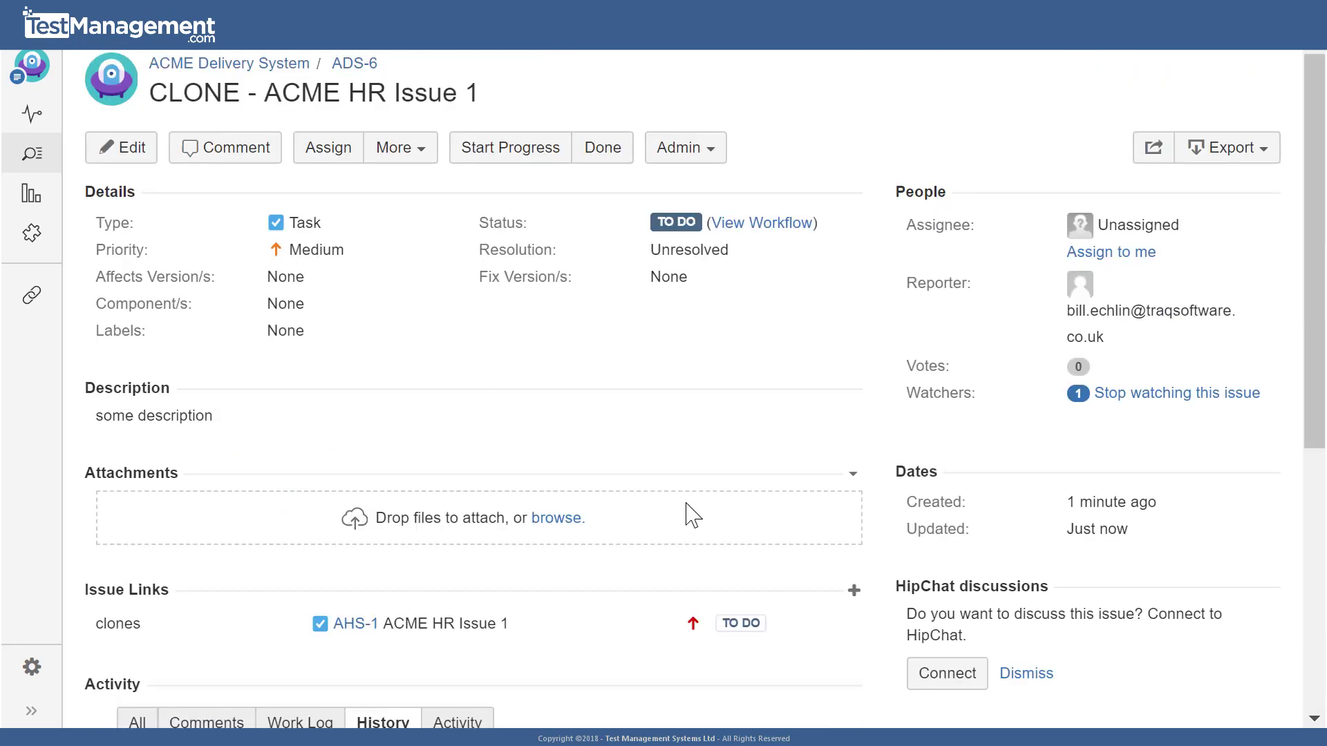
scroll(677, 542, "up", 1)
scroll(677, 542, "up", 1)
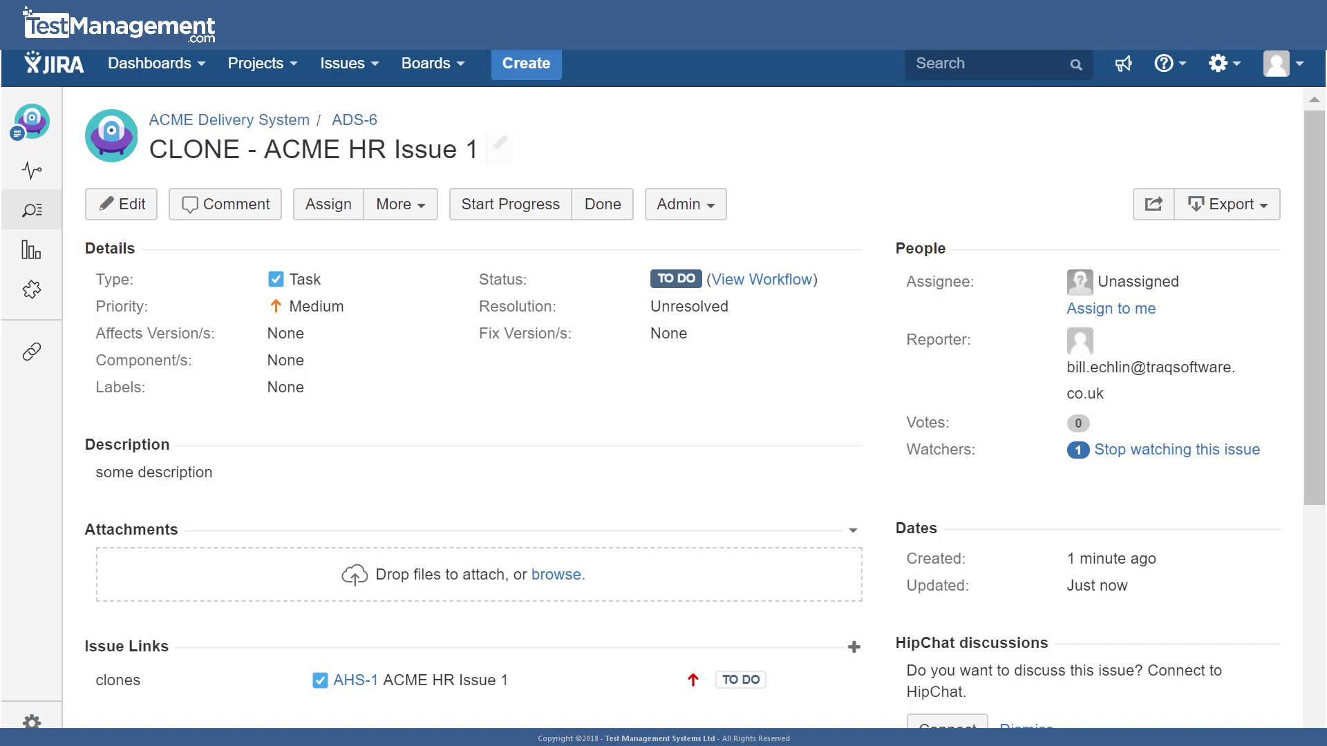
Step: Switch to the ACME HR System (AHS) project via the Projects menu
left_click(294, 64)
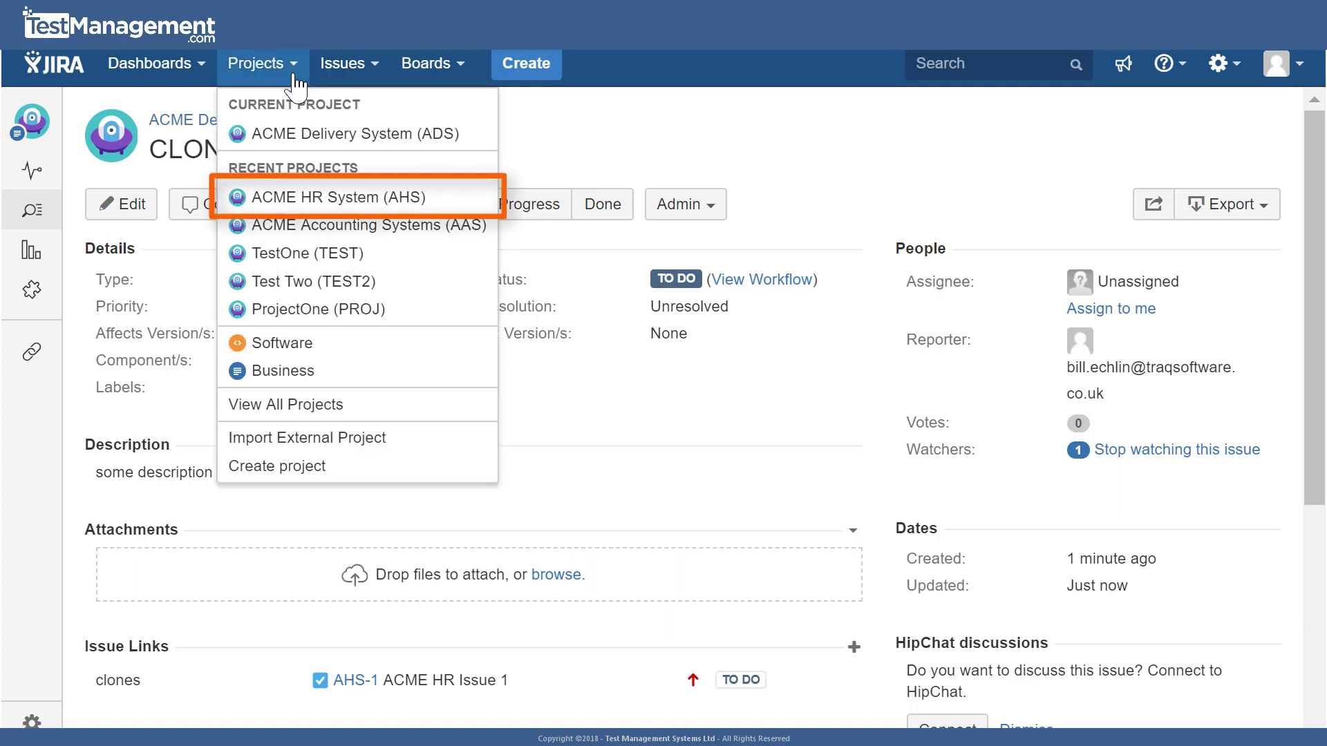
left_click(332, 200)
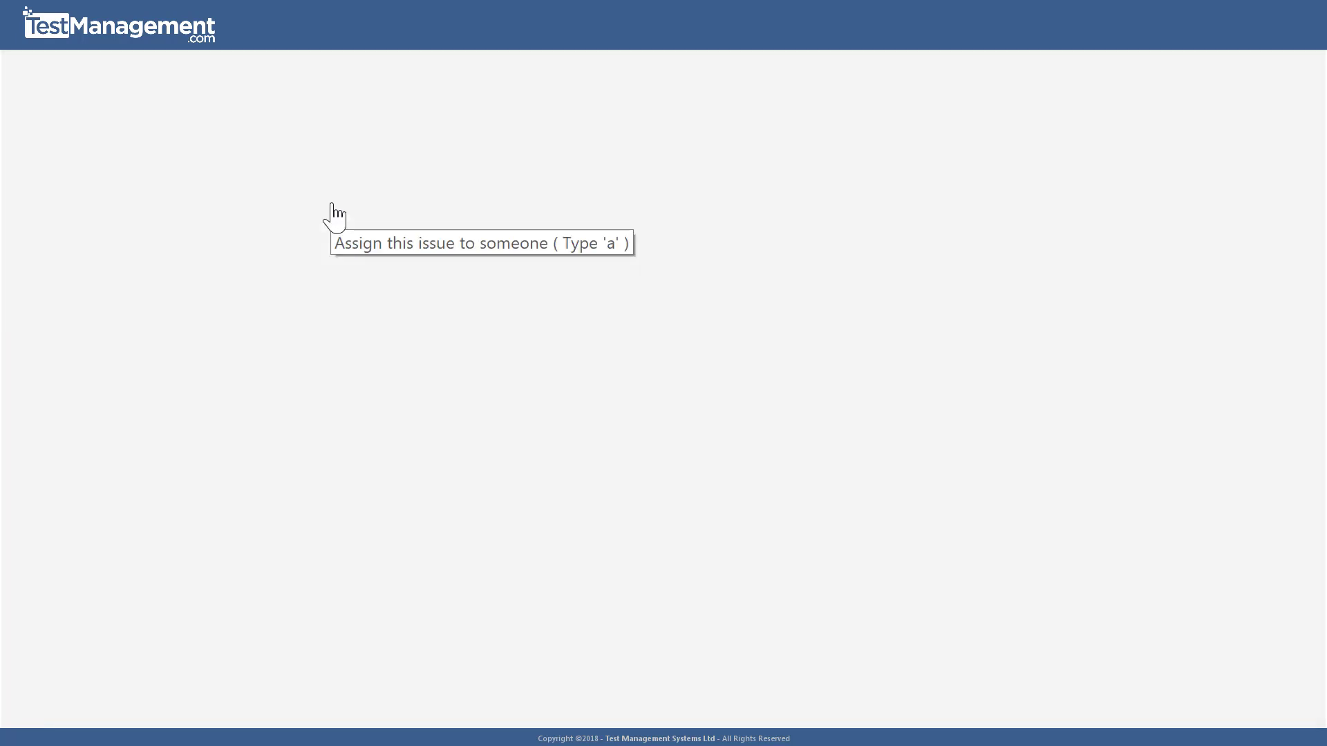